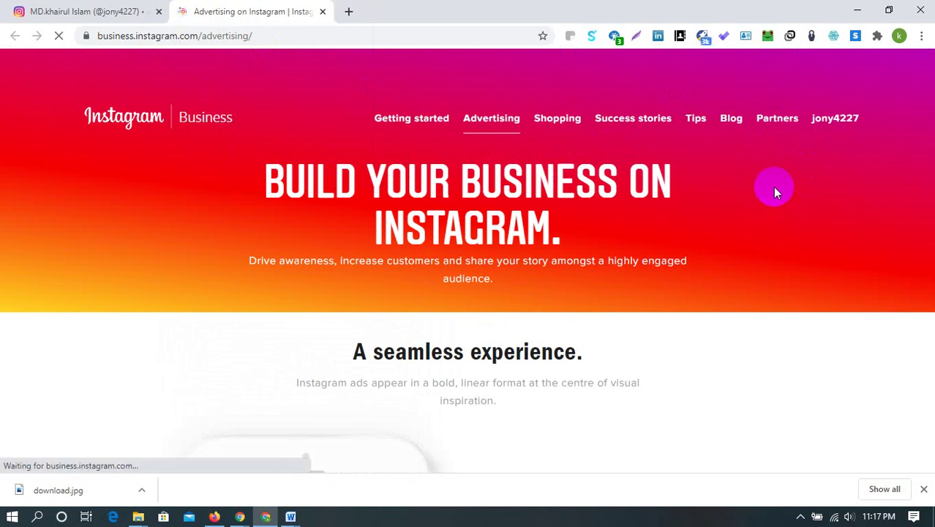
- Start creating an ad from the Instagram Business advertising page
{"action": "scroll", "coordinate": [777, 91], "scroll_direction": "down", "scroll_amount": 3}
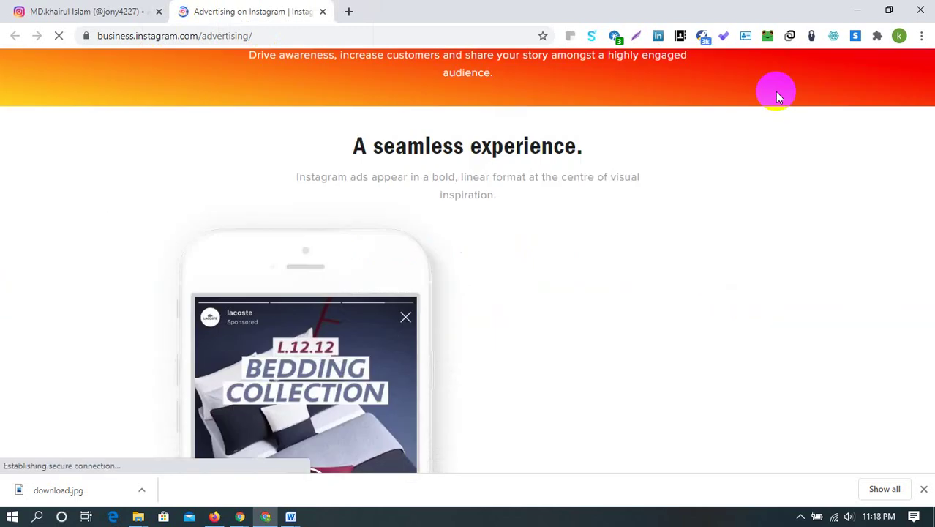
{"action": "scroll", "coordinate": [777, 92], "scroll_direction": "up", "scroll_amount": 3}
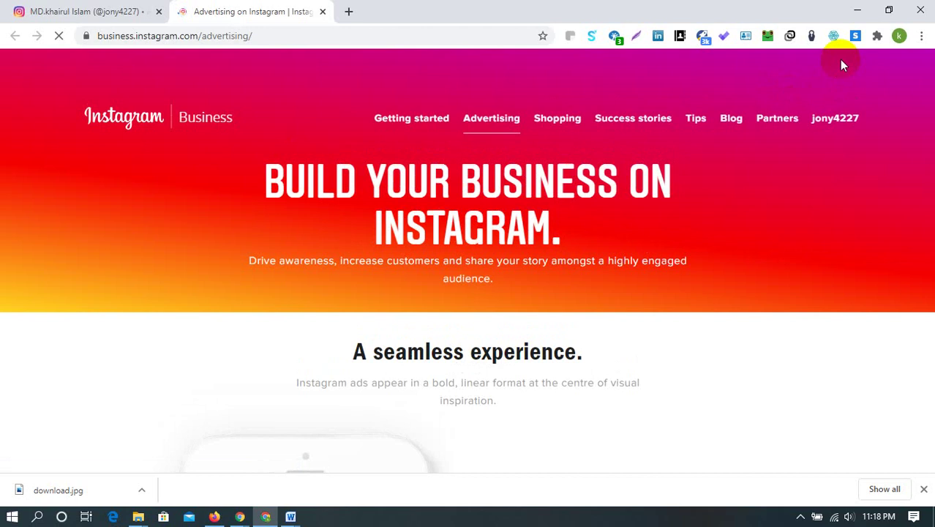
{"action": "scroll", "coordinate": [842, 86], "scroll_direction": "down", "scroll_amount": 8}
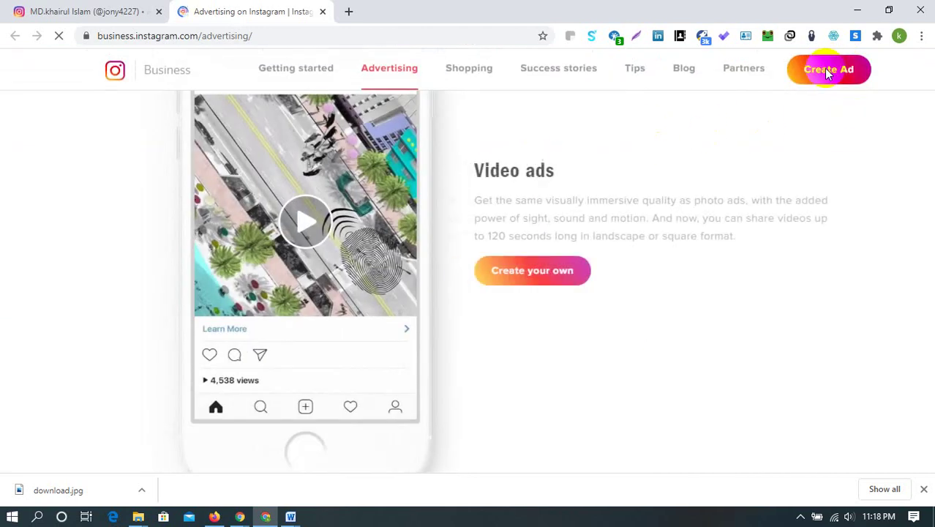
{"action": "left_click", "coordinate": [827, 69]}
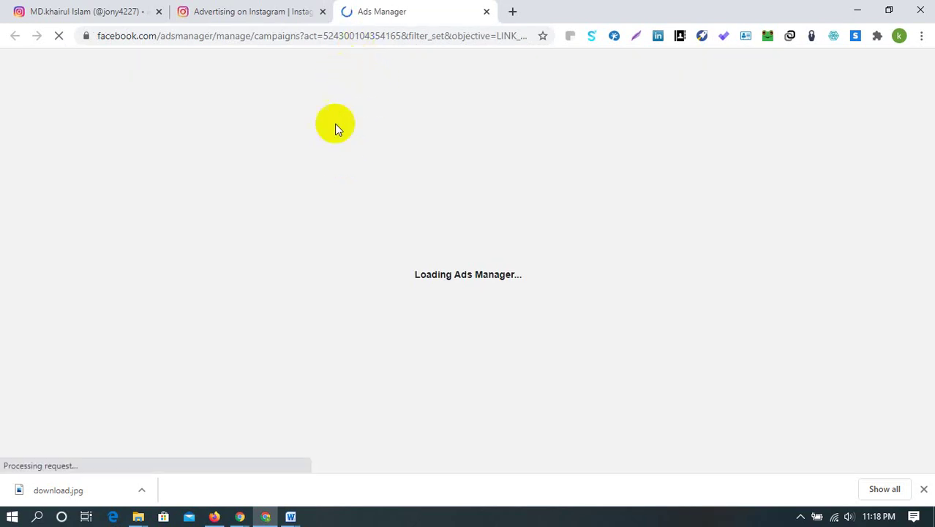
- Switch to the Word document and review the class outline and reference links, highlighting the Instagram advertising link, and return to the browser
{"action": "left_click", "coordinate": [287, 517]}
{"action": "left_click", "coordinate": [386, 468]}
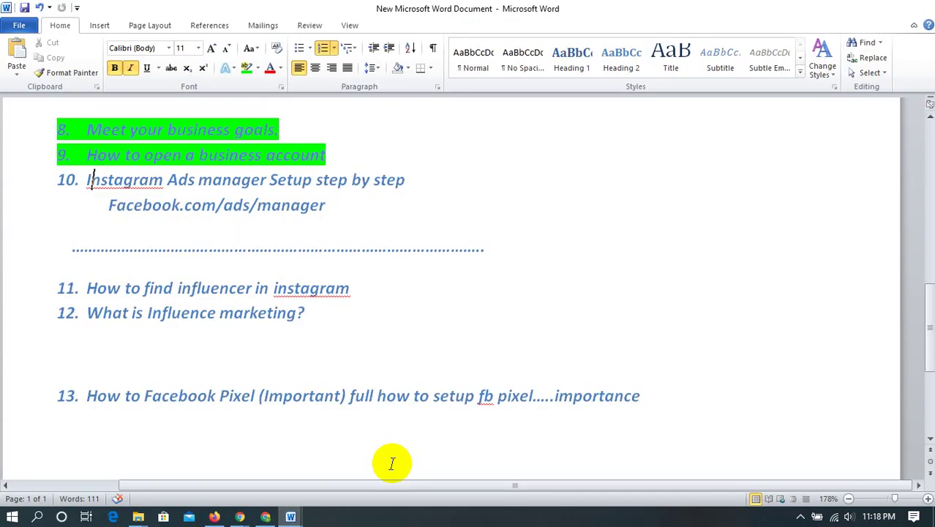
{"action": "scroll", "coordinate": [167, 201], "scroll_direction": "up", "scroll_amount": 3}
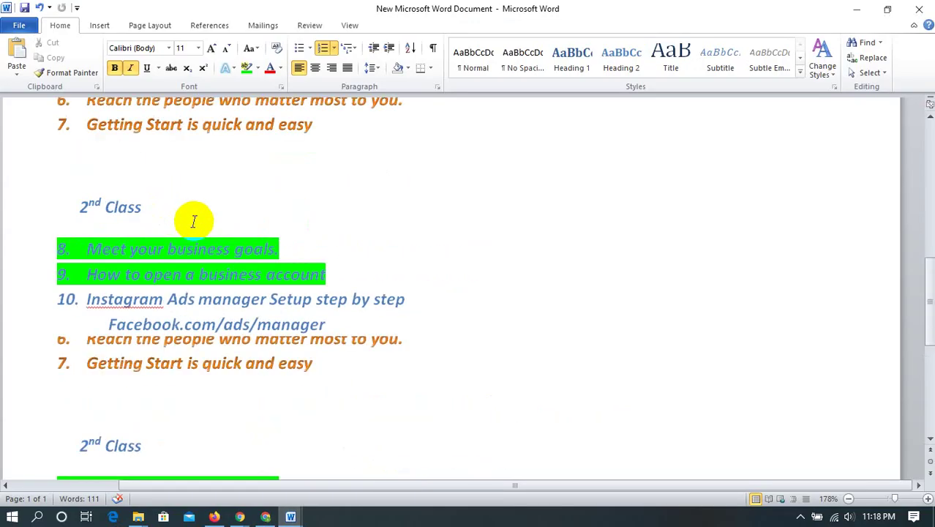
{"action": "scroll", "coordinate": [186, 218], "scroll_direction": "up", "scroll_amount": 5}
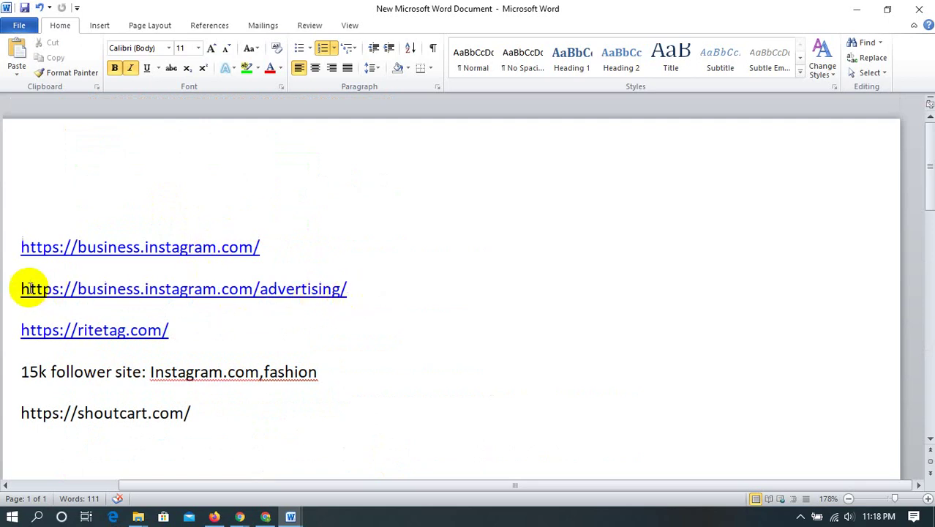
{"action": "left_click_drag", "start_coordinate": [355, 288], "coordinate": [217, 288]}
{"action": "scroll", "coordinate": [119, 307], "scroll_direction": "down", "scroll_amount": 2}
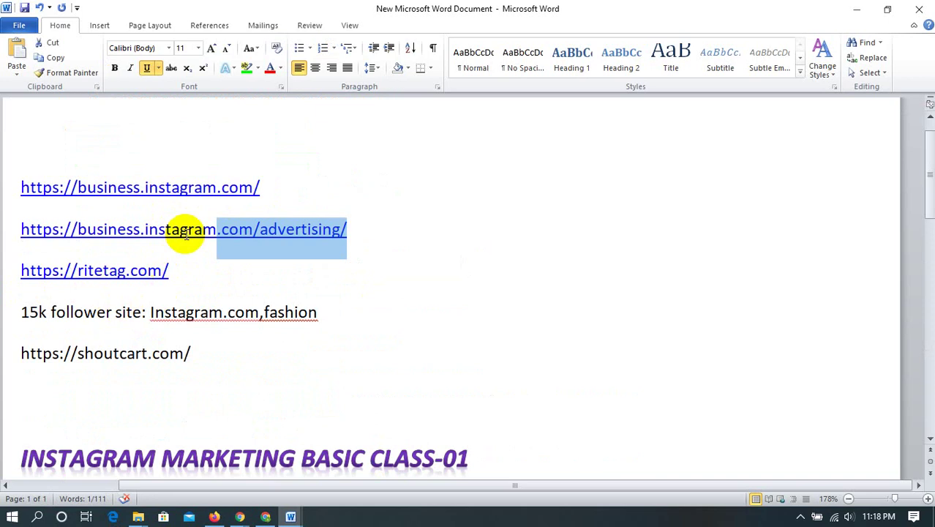
{"action": "scroll", "coordinate": [196, 287], "scroll_direction": "down", "scroll_amount": 2}
{"action": "scroll", "coordinate": [182, 224], "scroll_direction": "up", "scroll_amount": 2}
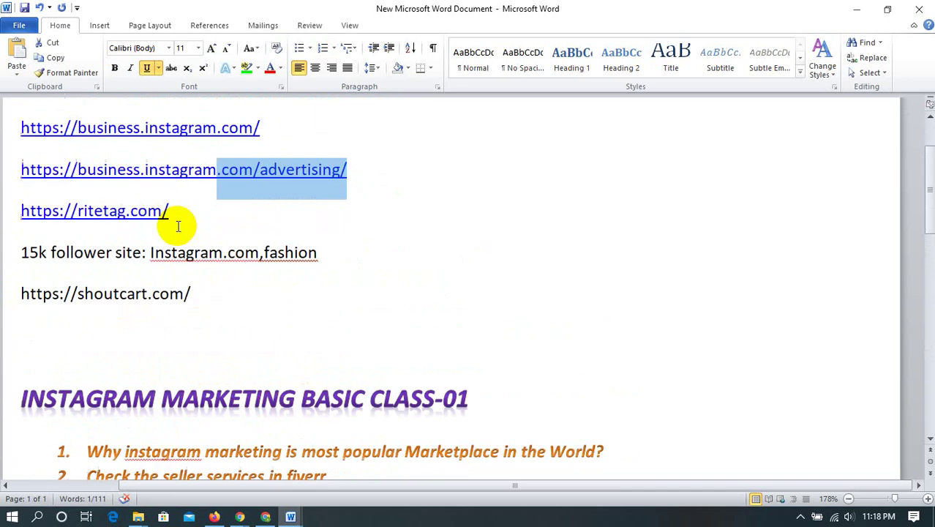
{"action": "scroll", "coordinate": [249, 232], "scroll_direction": "up", "scroll_amount": 1}
{"action": "scroll", "coordinate": [259, 228], "scroll_direction": "up", "scroll_amount": 1}
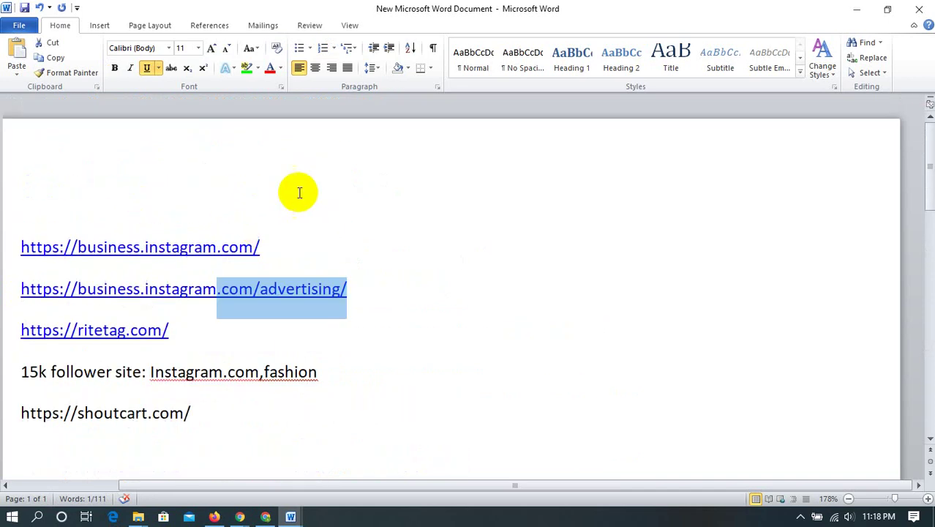
{"action": "left_click", "coordinate": [851, 7]}
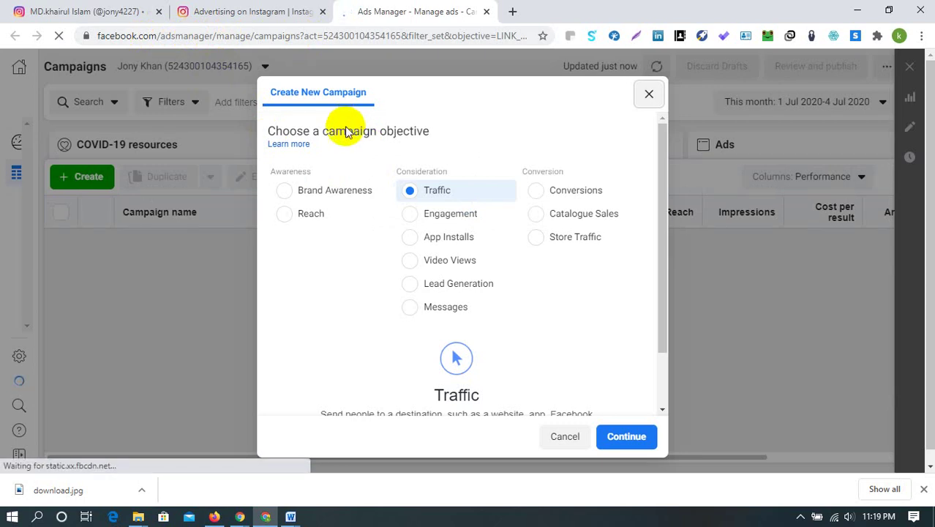
- Switch to the Google Meet window and look through the meeting's participant list
{"action": "mouse_move", "coordinate": [245, 518]}
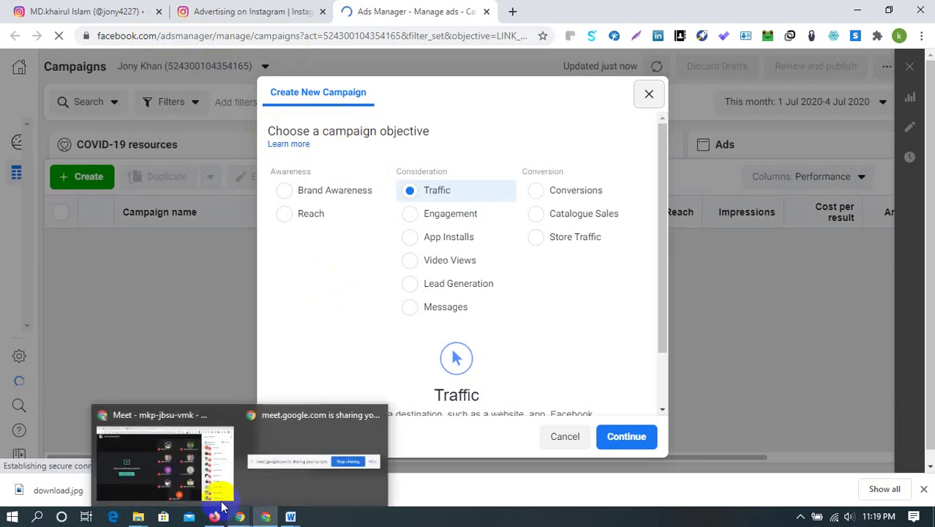
{"action": "left_click", "coordinate": [174, 452]}
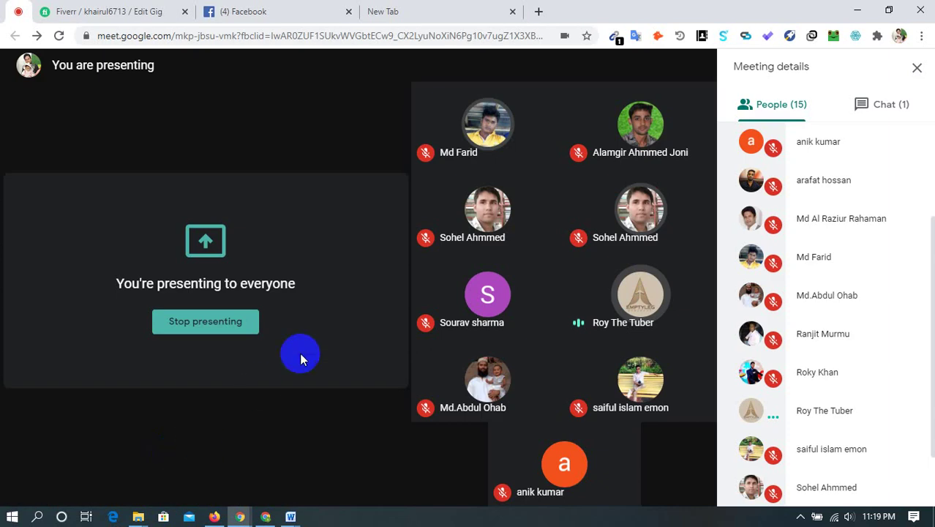
{"action": "scroll", "coordinate": [746, 183], "scroll_direction": "down", "scroll_amount": 2}
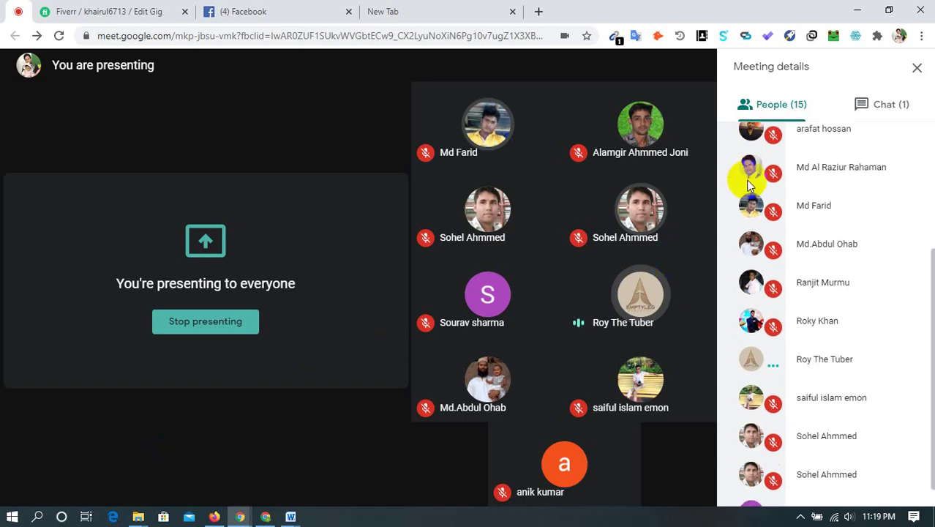
{"action": "scroll", "coordinate": [748, 188], "scroll_direction": "down", "scroll_amount": 1}
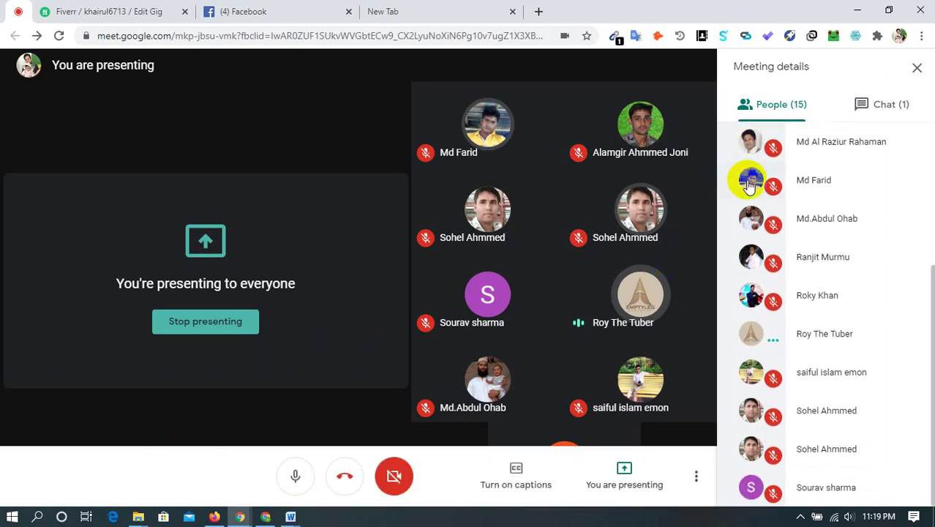
{"action": "scroll", "coordinate": [748, 185], "scroll_direction": "up", "scroll_amount": 4}
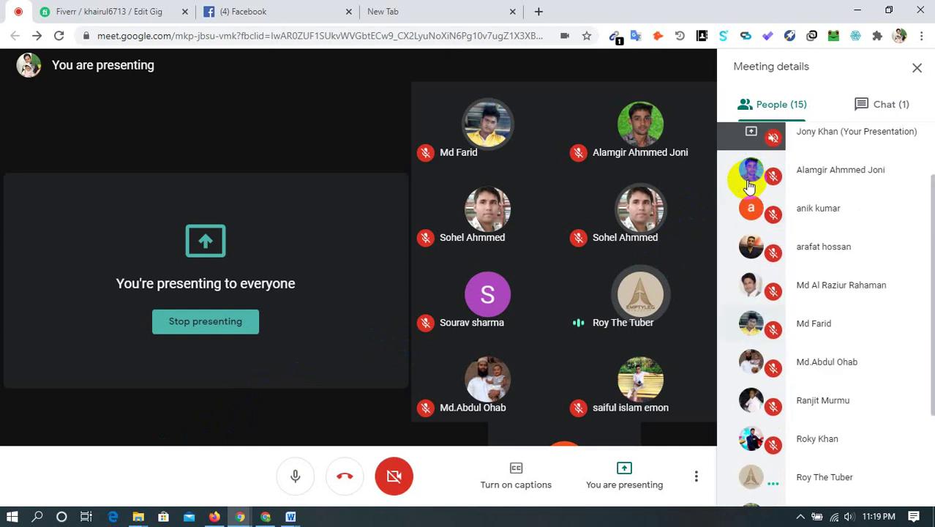
{"action": "scroll", "coordinate": [748, 186], "scroll_direction": "up", "scroll_amount": 3}
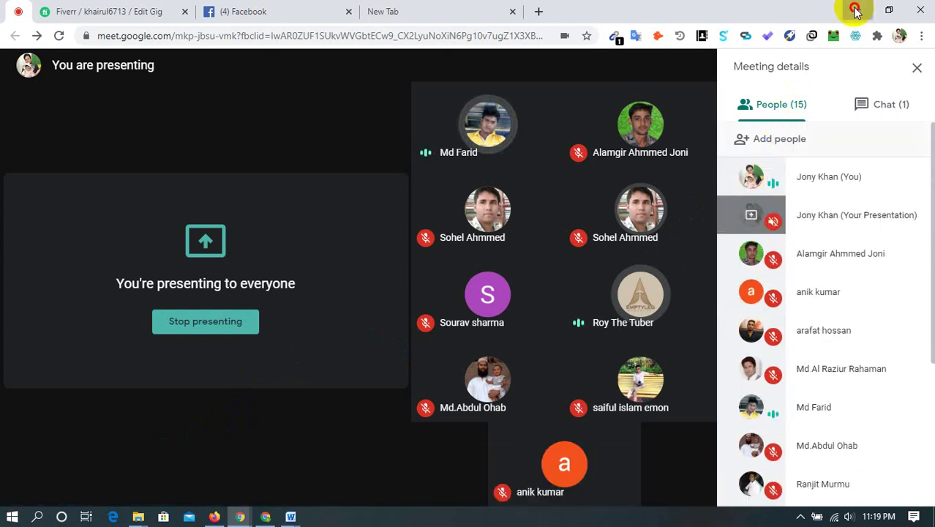
- Close the Facebook, Fiverr and New Tab pages beside the meeting and return to Ads Manager
{"action": "left_click", "coordinate": [348, 12]}
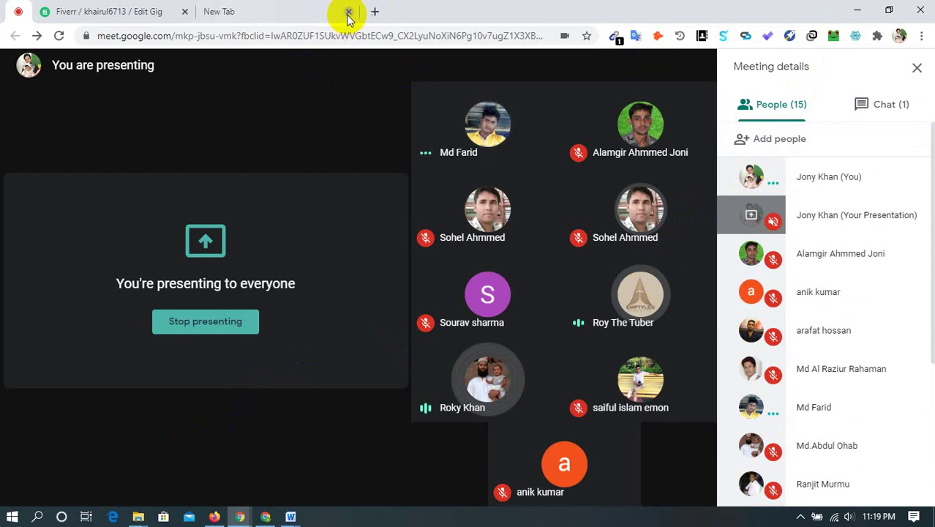
{"action": "left_click", "coordinate": [185, 12]}
{"action": "left_click", "coordinate": [184, 11]}
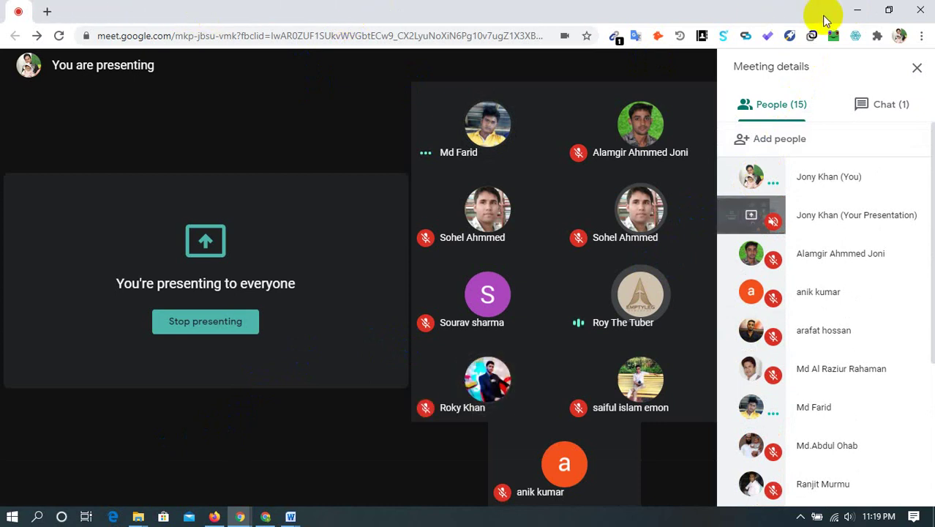
{"action": "left_click", "coordinate": [852, 11]}
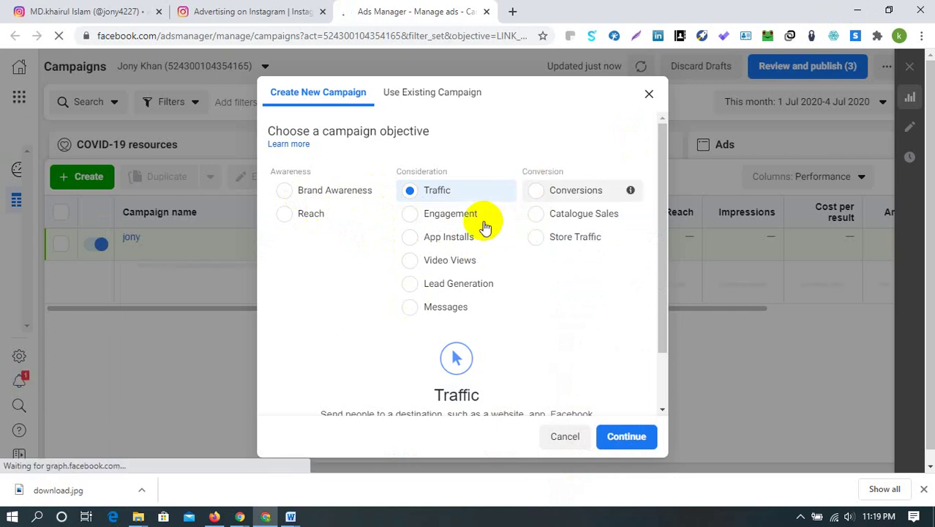
- Choose Reach as the new campaign's objective and continue to the campaign settings
{"action": "scroll", "coordinate": [642, 183], "scroll_direction": "down", "scroll_amount": 2}
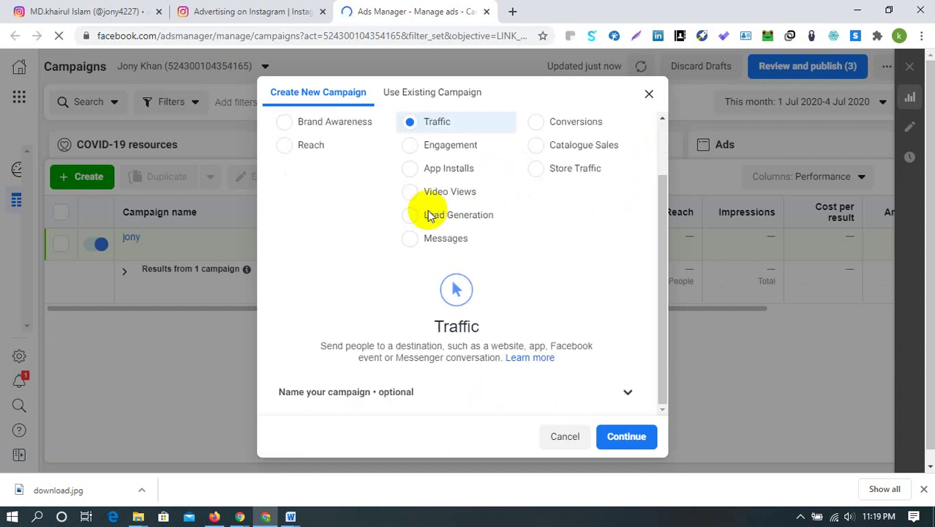
{"action": "scroll", "coordinate": [425, 215], "scroll_direction": "up", "scroll_amount": 1}
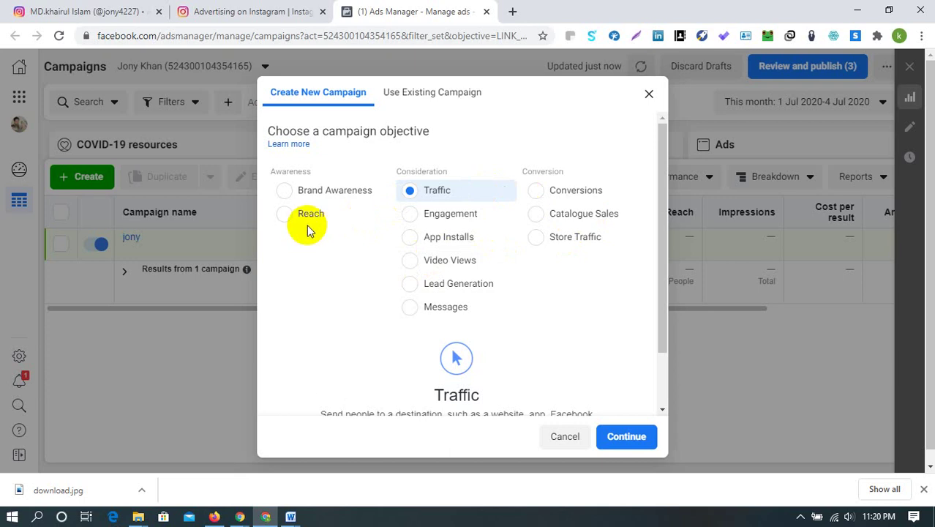
{"action": "left_click", "coordinate": [285, 213]}
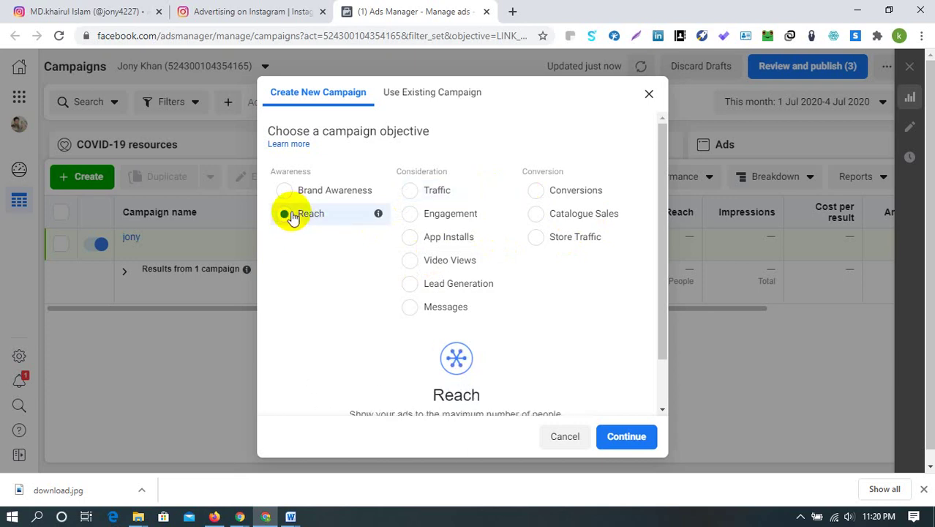
{"action": "left_click", "coordinate": [626, 439]}
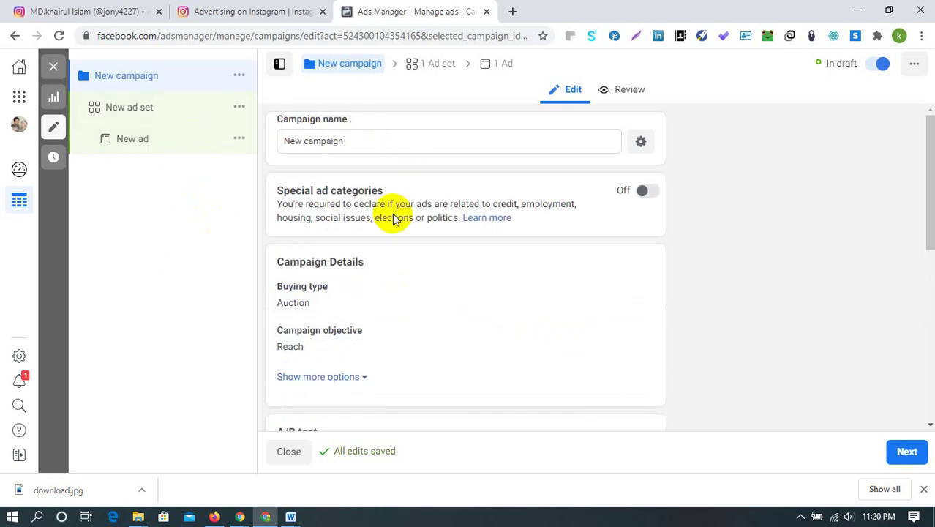
- Rename the new campaign to Covid-19
{"action": "scroll", "coordinate": [478, 205], "scroll_direction": "down", "scroll_amount": 1}
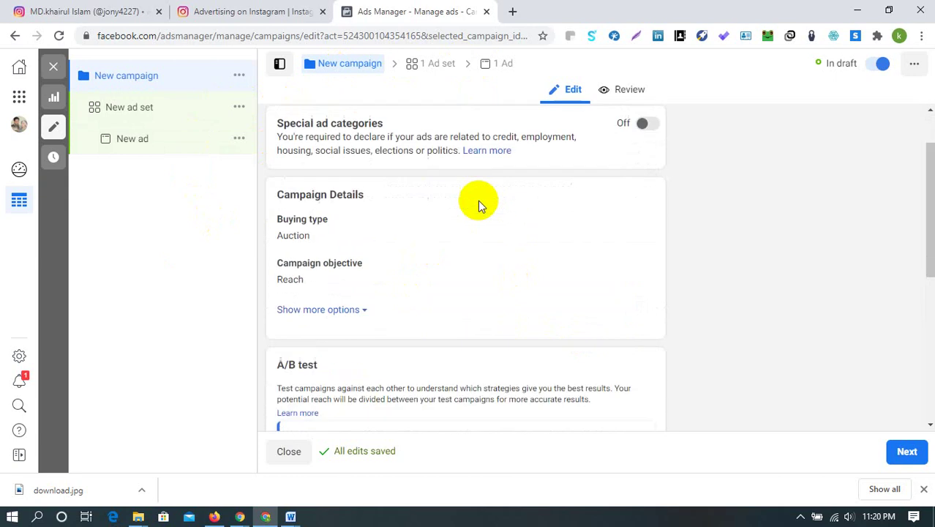
{"action": "scroll", "coordinate": [478, 200], "scroll_direction": "down", "scroll_amount": 2}
{"action": "scroll", "coordinate": [478, 201], "scroll_direction": "down", "scroll_amount": 2}
{"action": "scroll", "coordinate": [477, 201], "scroll_direction": "up", "scroll_amount": 5}
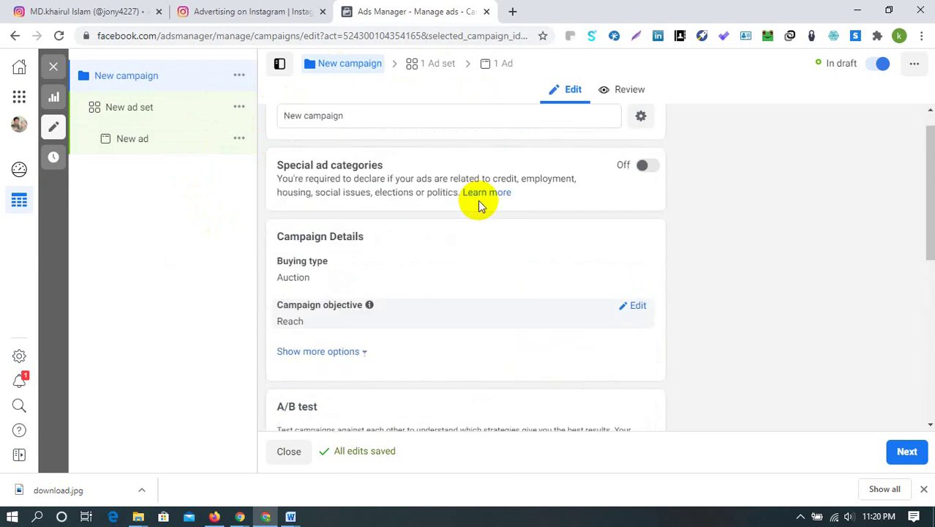
{"action": "scroll", "coordinate": [477, 200], "scroll_direction": "up", "scroll_amount": 1}
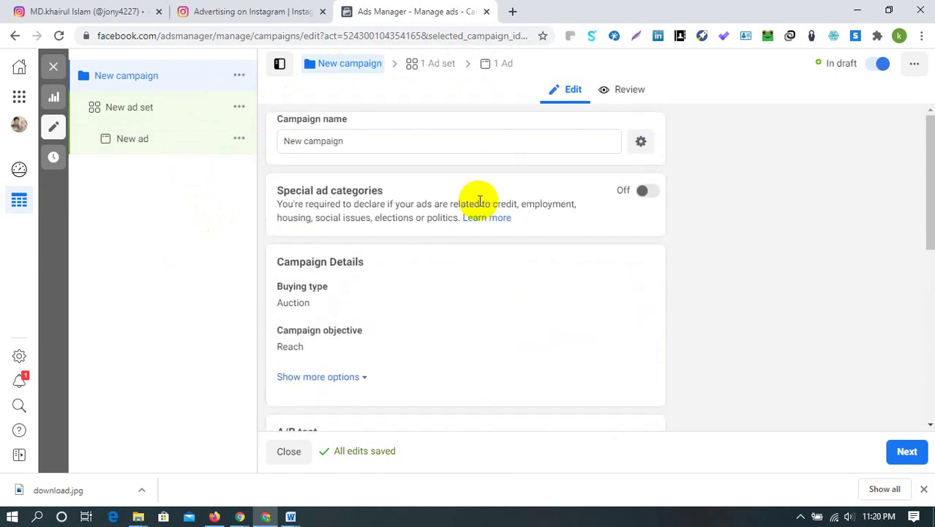
{"action": "triple_click", "coordinate": [355, 147]}
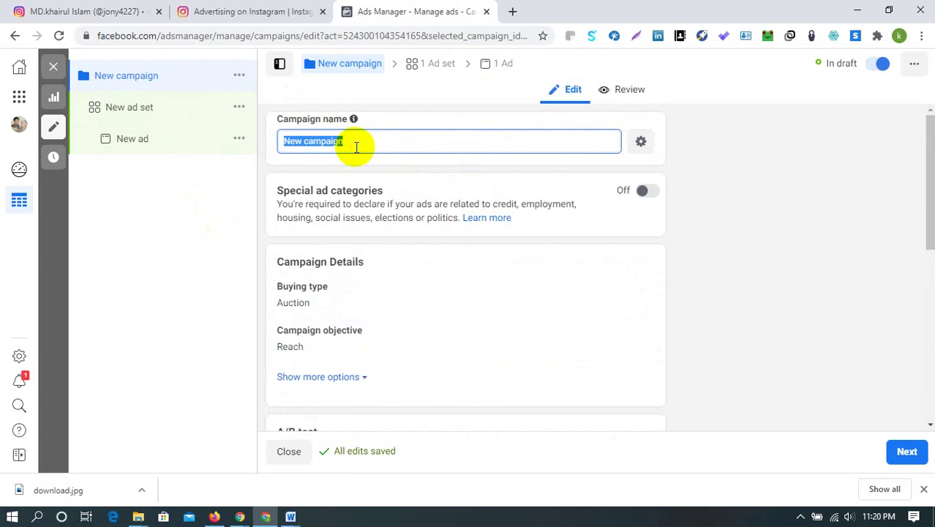
{"action": "type", "text": "Mr."}
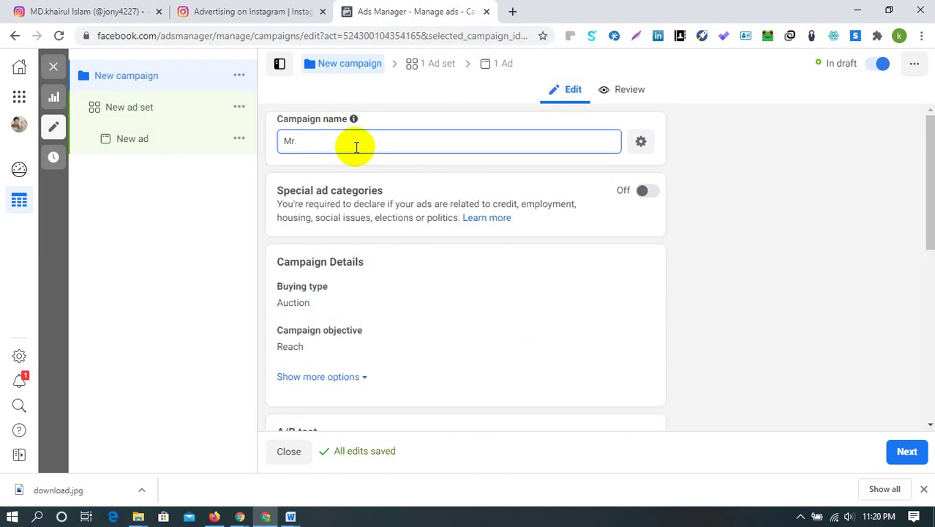
{"action": "key", "text": "BackSpace"}
{"action": "key", "text": "BackSpace"}
{"action": "type", "text": "Covid-19"}
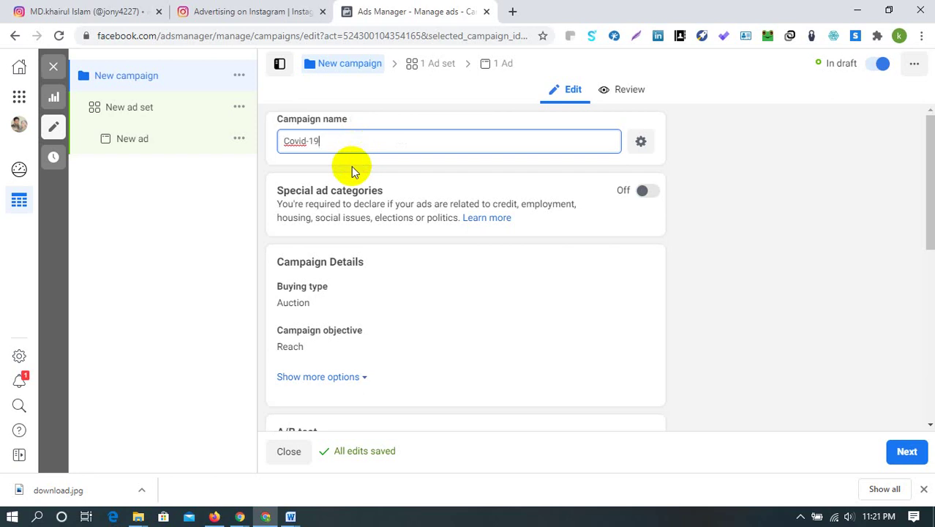
- Keep the campaign budget type as Daily budget and set the amount to $10
{"action": "scroll", "coordinate": [351, 166], "scroll_direction": "down", "scroll_amount": 1}
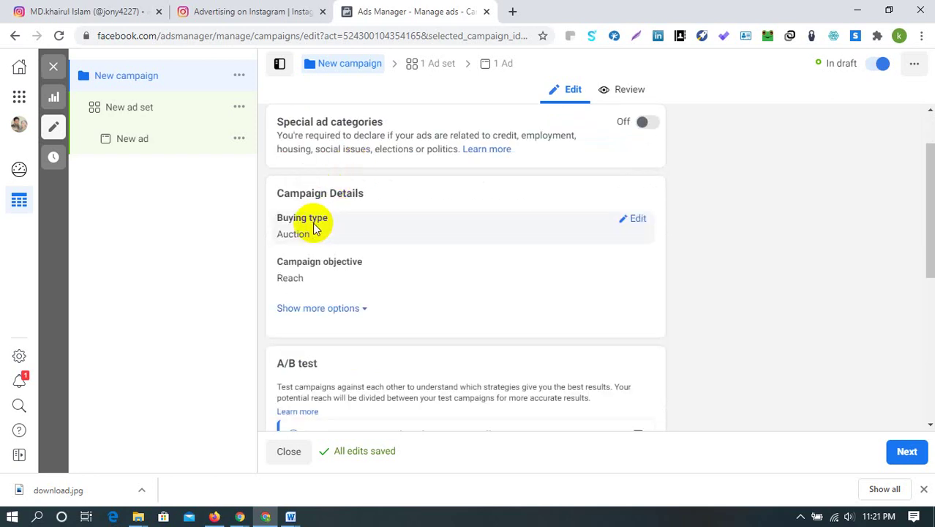
{"action": "scroll", "coordinate": [307, 223], "scroll_direction": "down", "scroll_amount": 3}
{"action": "scroll", "coordinate": [333, 231], "scroll_direction": "down", "scroll_amount": 3}
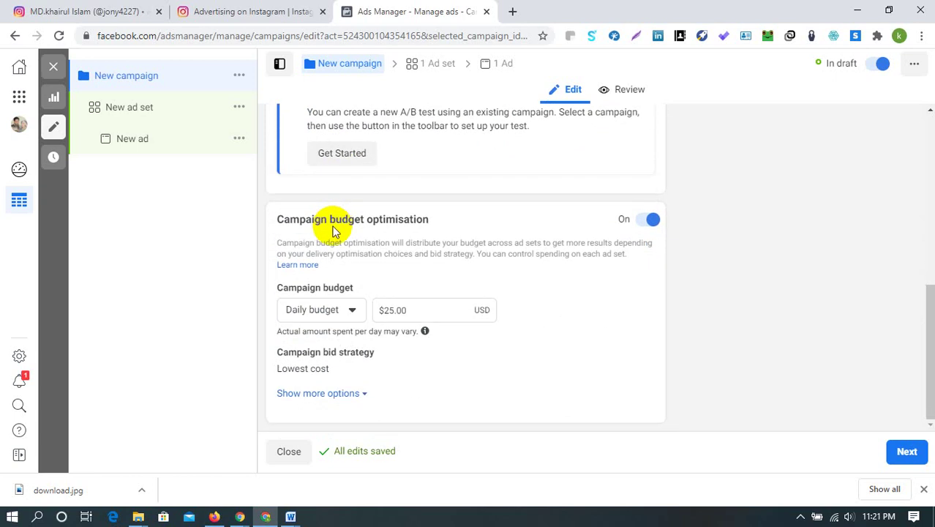
{"action": "left_click", "coordinate": [353, 311]}
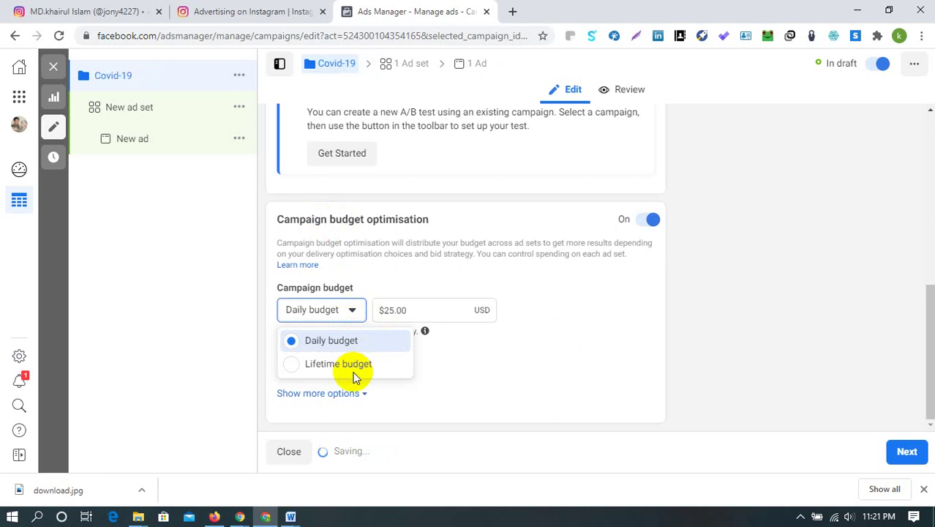
{"action": "left_click", "coordinate": [354, 309]}
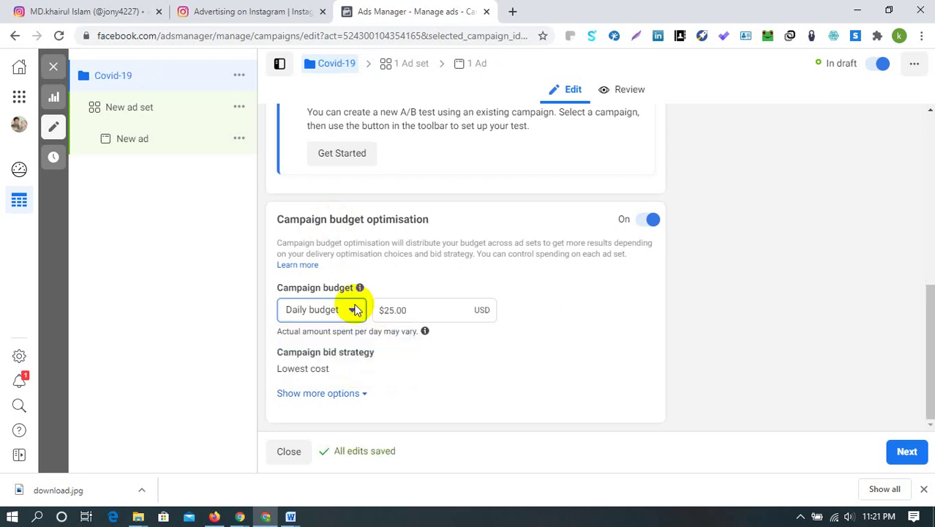
{"action": "double_click", "coordinate": [401, 309]}
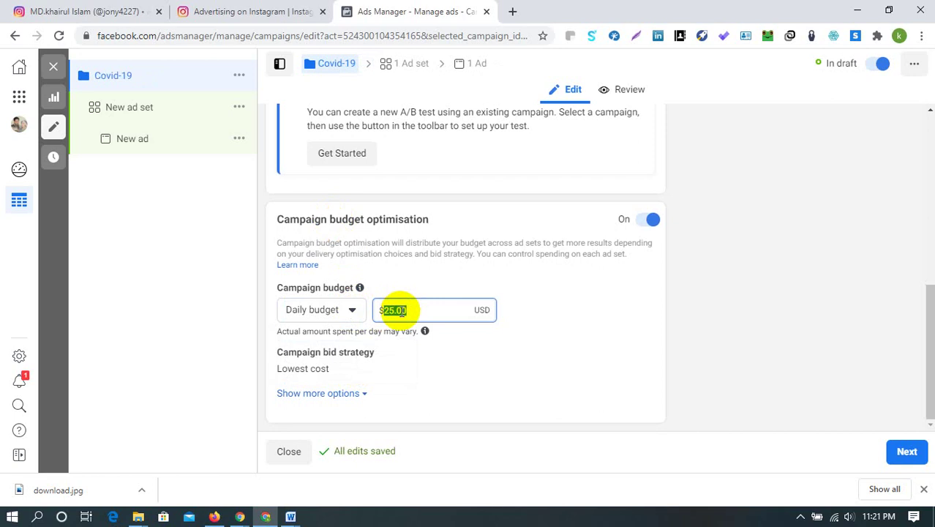
{"action": "type", "text": "10"}
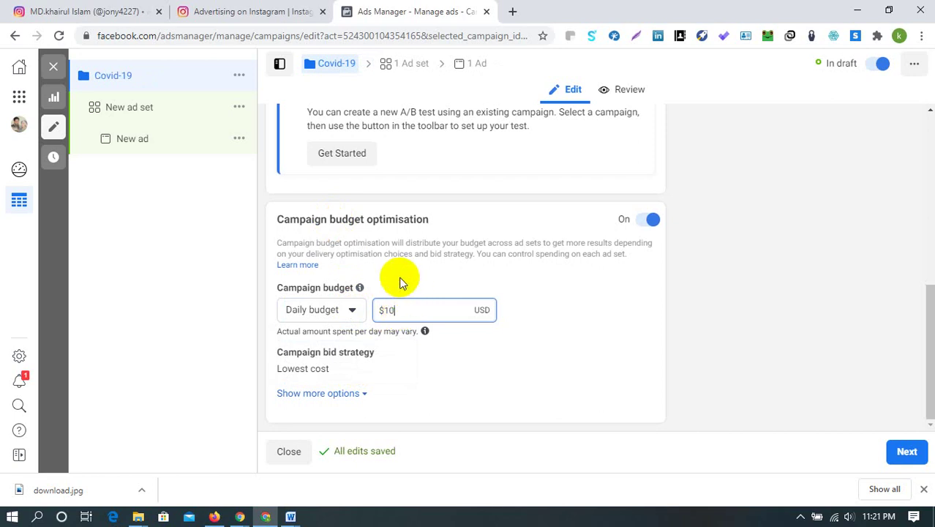
{"action": "scroll", "coordinate": [393, 226], "scroll_direction": "up", "scroll_amount": 1}
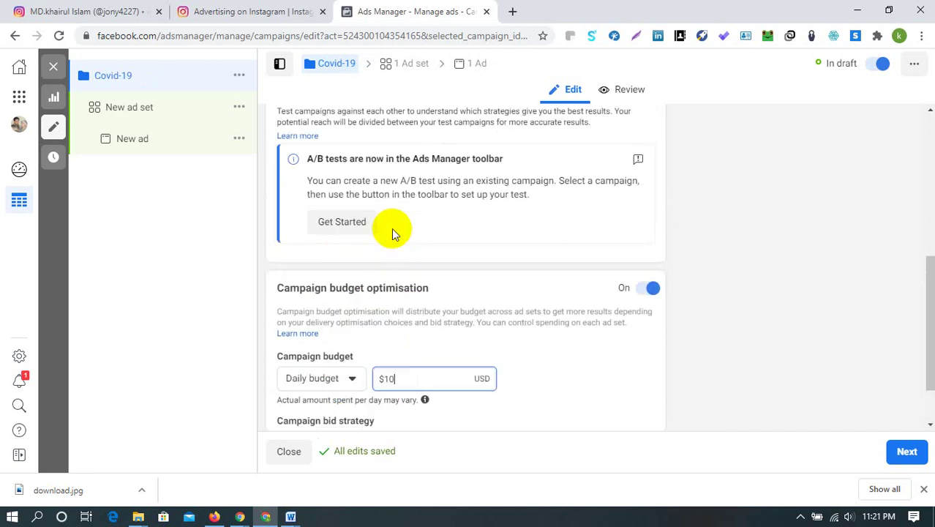
{"action": "scroll", "coordinate": [393, 231], "scroll_direction": "down", "scroll_amount": 1}
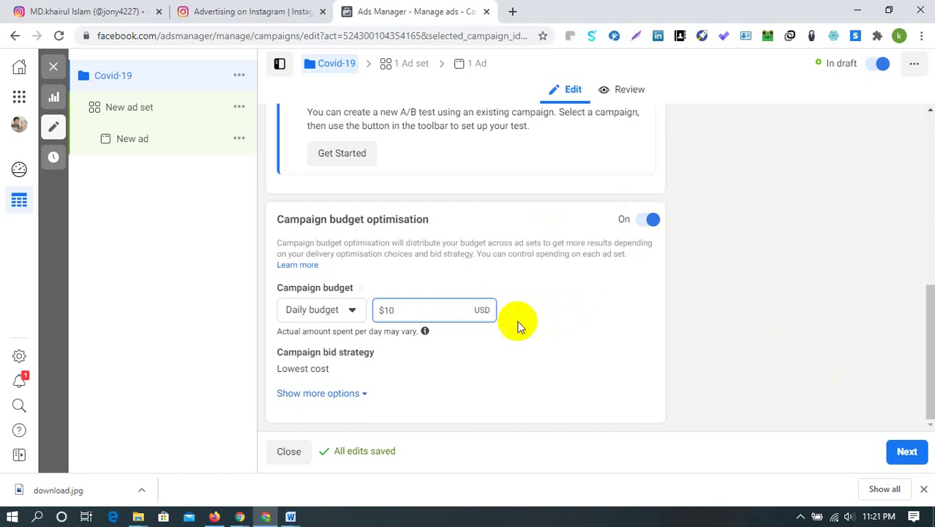
- Review the campaign details and budget settings, including the objective's explanation, and continue to the ad set settings
{"action": "scroll", "coordinate": [409, 230], "scroll_direction": "up", "scroll_amount": 7}
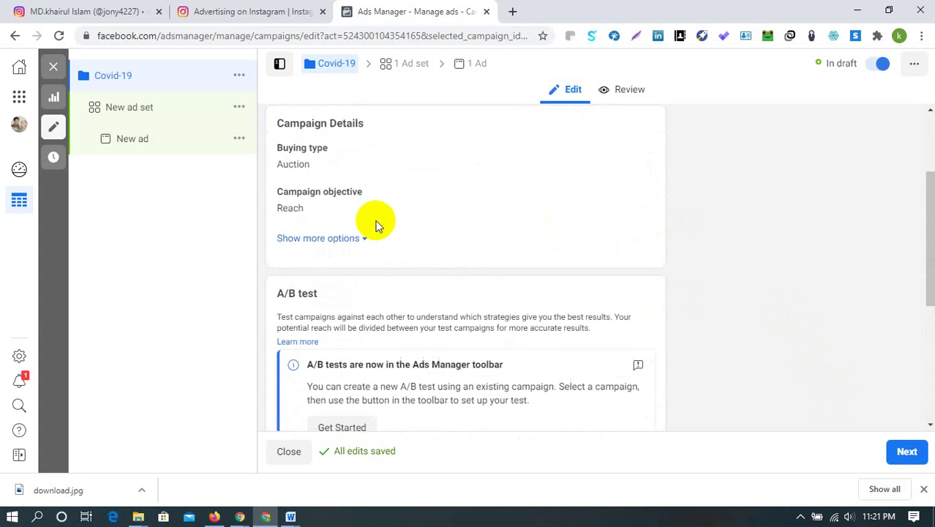
{"action": "scroll", "coordinate": [377, 248], "scroll_direction": "down", "scroll_amount": 1}
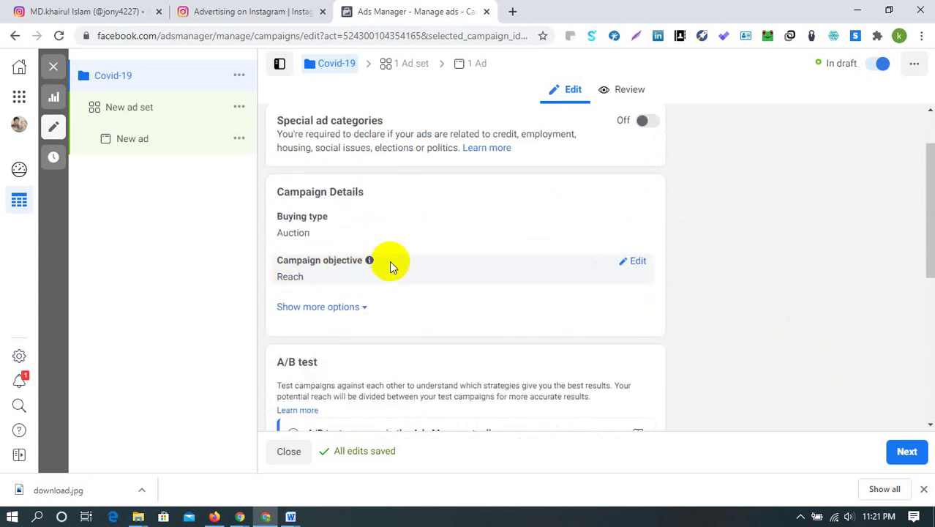
{"action": "mouse_move", "coordinate": [369, 260]}
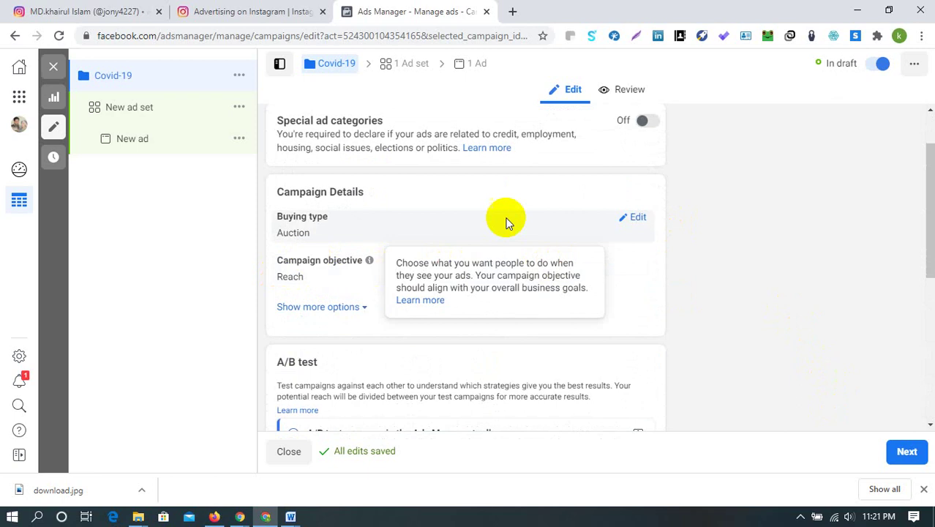
{"action": "scroll", "coordinate": [534, 292], "scroll_direction": "down", "scroll_amount": 5}
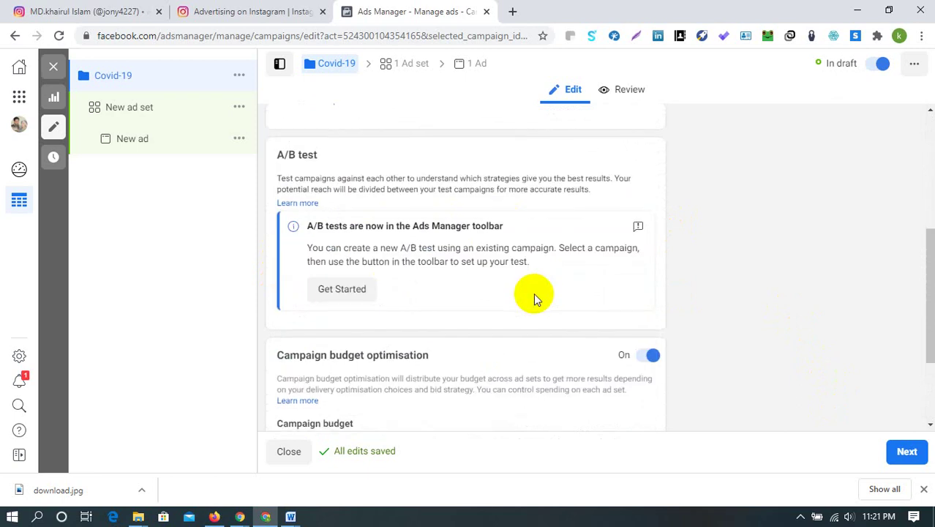
{"action": "scroll", "coordinate": [533, 292], "scroll_direction": "up", "scroll_amount": 1}
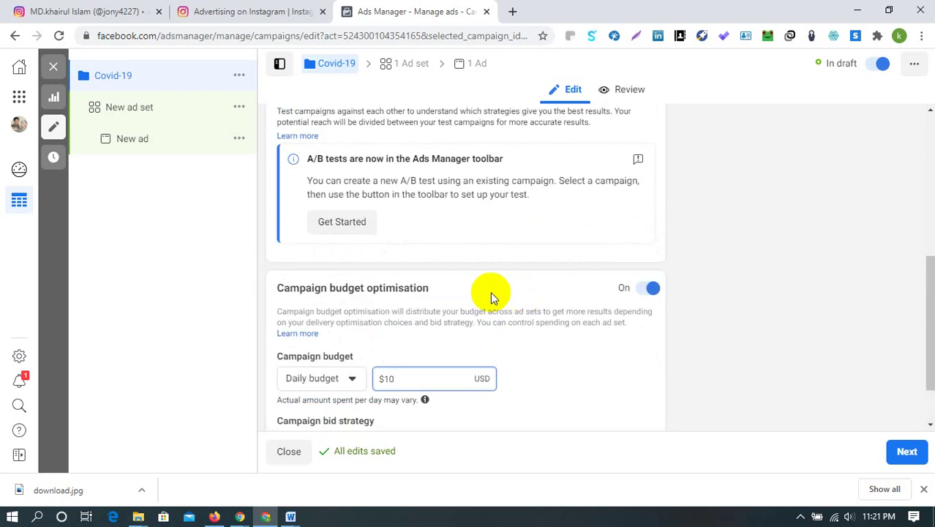
{"action": "scroll", "coordinate": [468, 284], "scroll_direction": "down", "scroll_amount": 1}
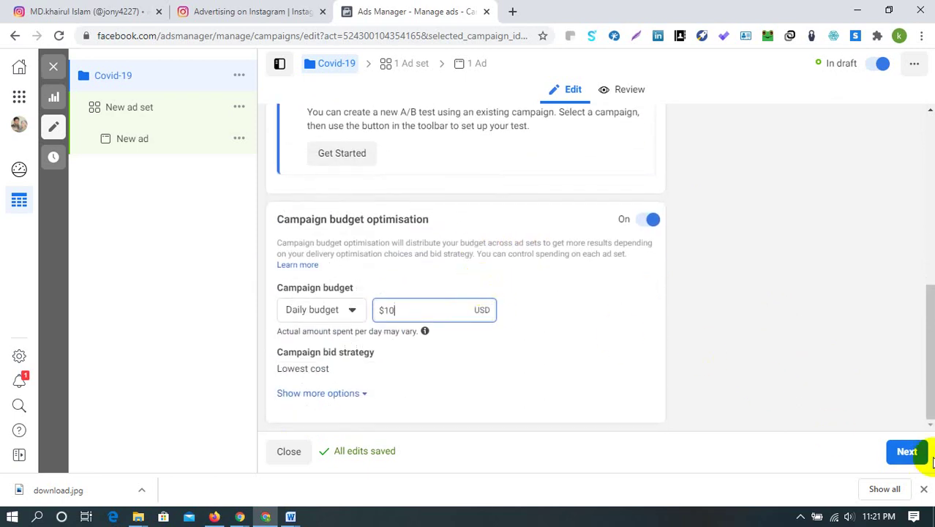
{"action": "left_click", "coordinate": [906, 451]}
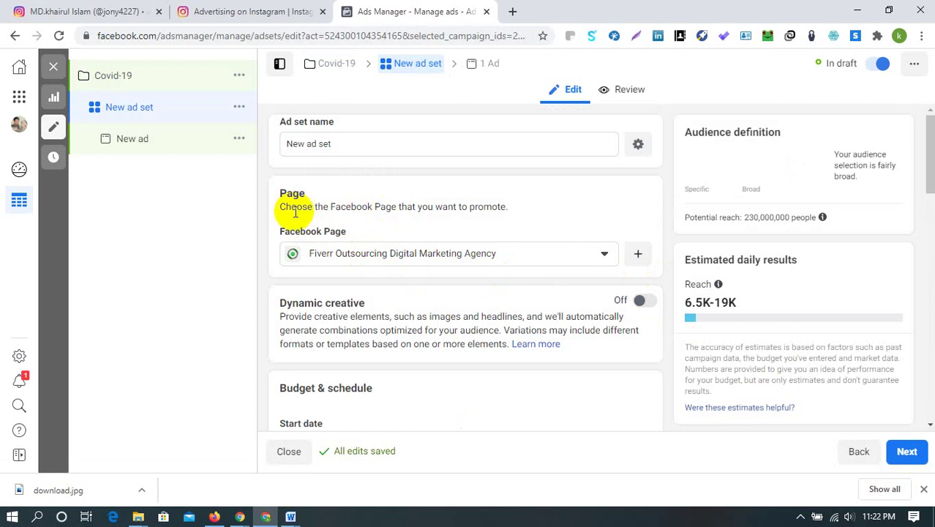
- Change the Facebook Page promoted by the ad set to Oscar Weight loose shop
{"action": "left_click_drag", "start_coordinate": [316, 206], "coordinate": [510, 208]}
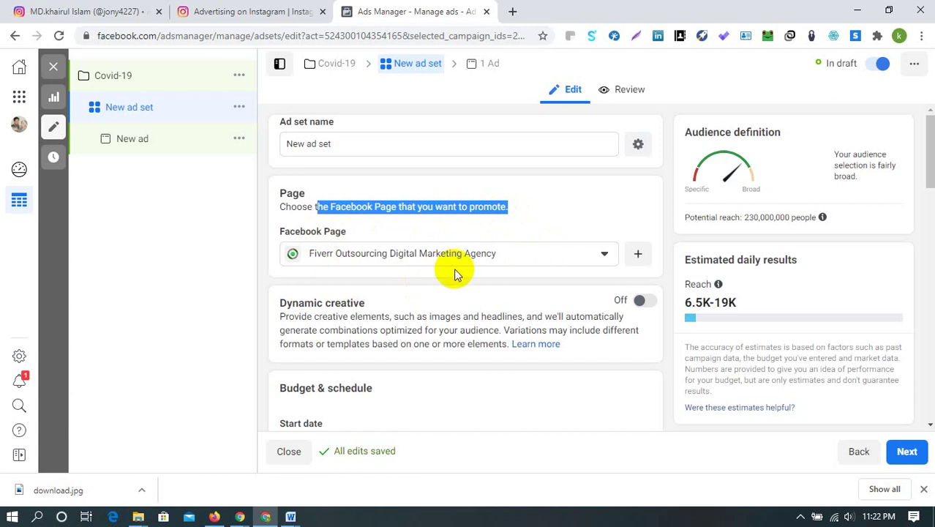
{"action": "left_click", "coordinate": [521, 253]}
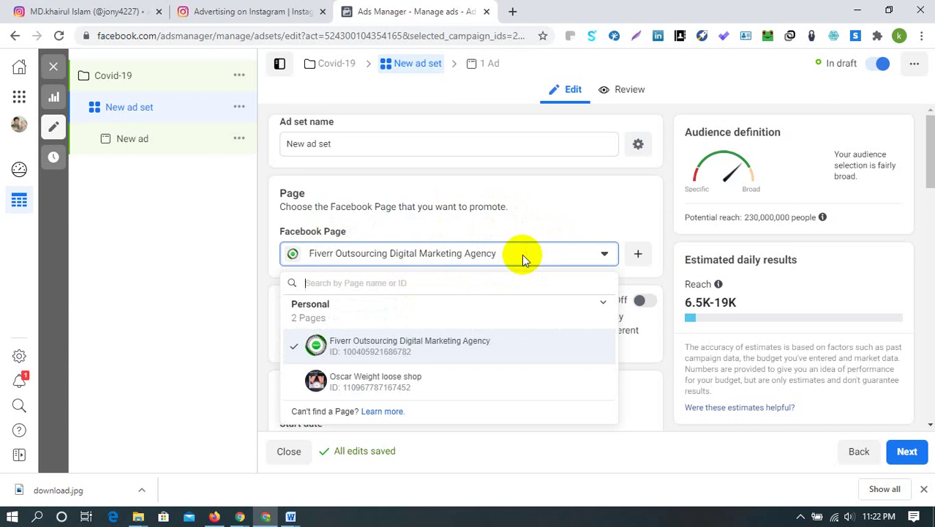
{"action": "left_click", "coordinate": [522, 254]}
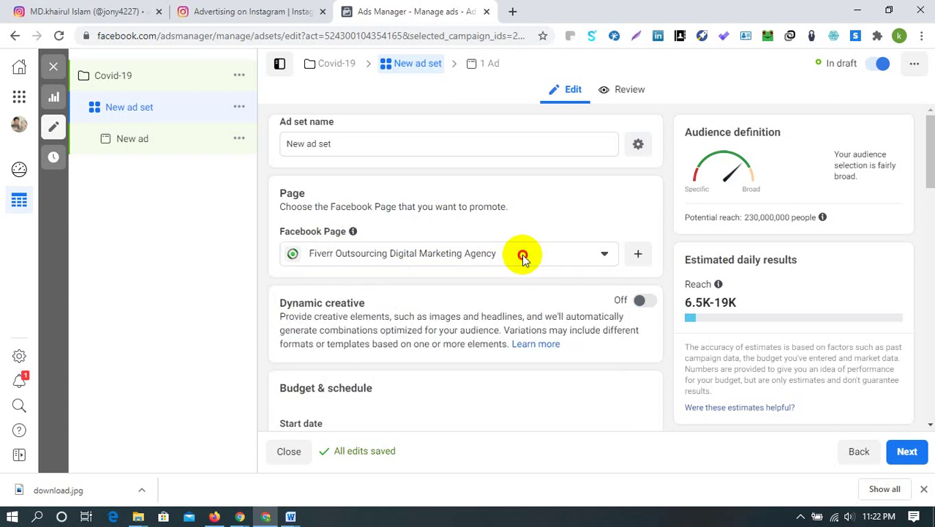
{"action": "left_click", "coordinate": [522, 254]}
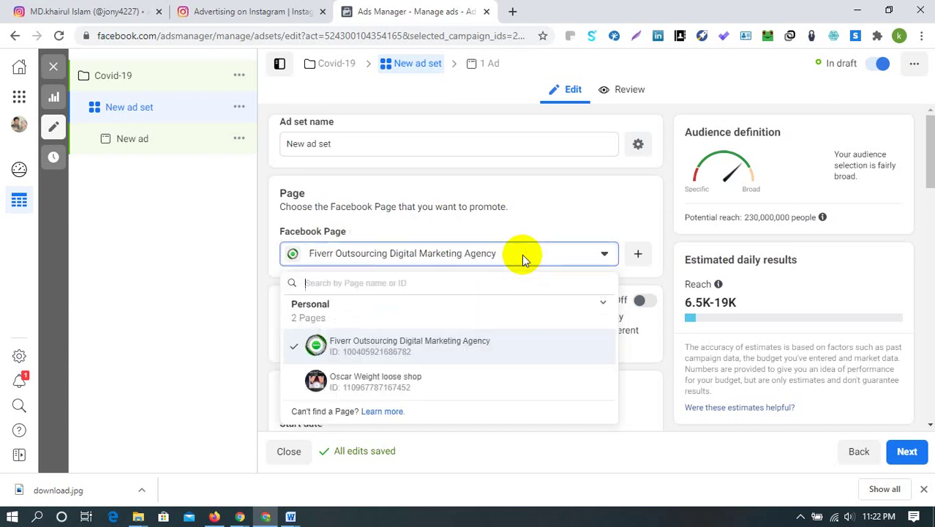
{"action": "left_click", "coordinate": [393, 385]}
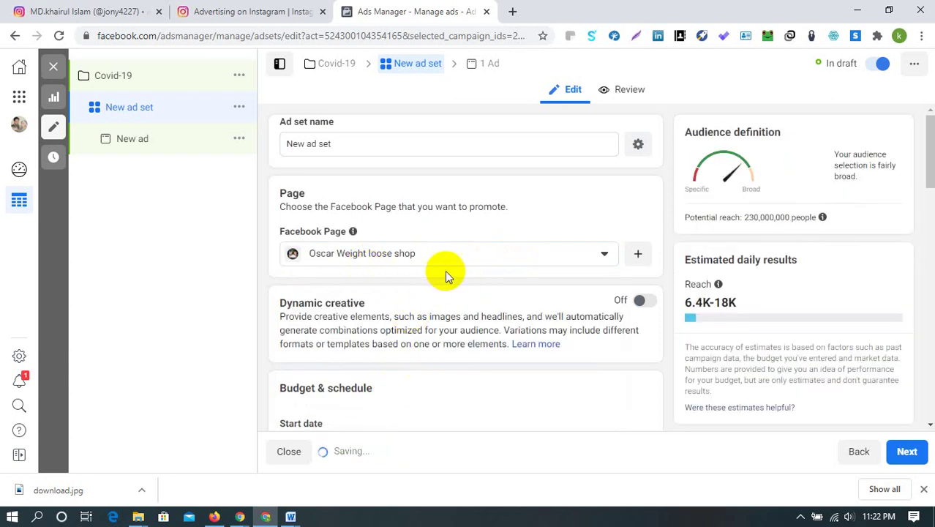
- Switch the ad set's promoted Facebook Page back to Fiverr Outsourcing Digital Marketing Agency
{"action": "scroll", "coordinate": [442, 266], "scroll_direction": "down", "scroll_amount": 1}
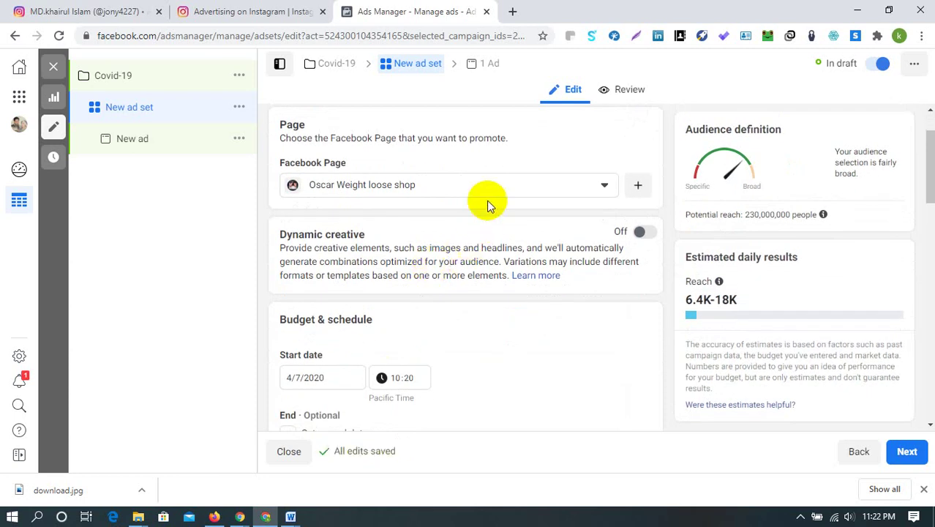
{"action": "left_click", "coordinate": [493, 183]}
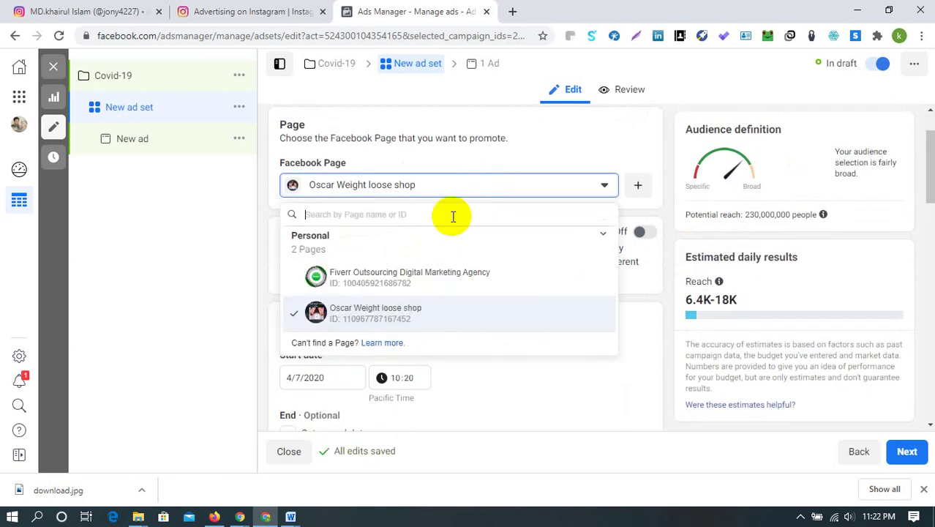
{"action": "left_click", "coordinate": [396, 277]}
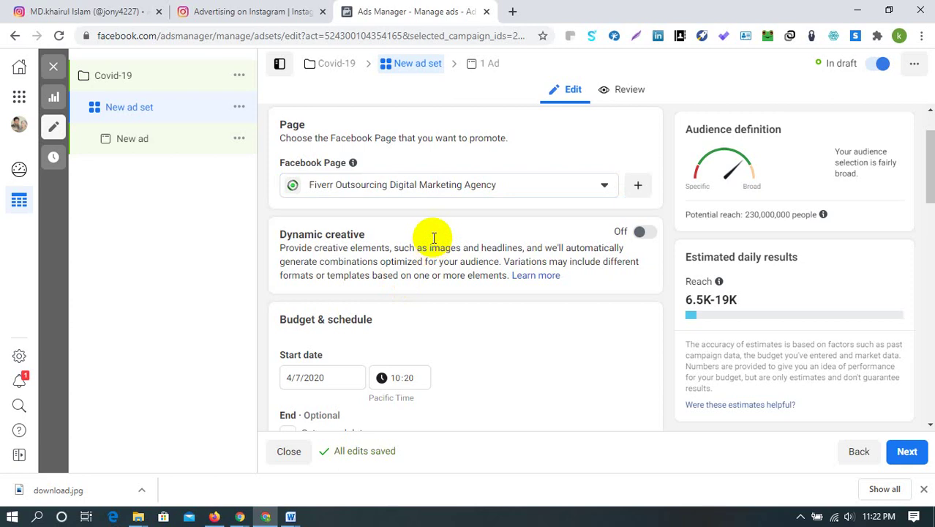
- Enable an end date in the ad set's schedule and set it to 5/7/2020
{"action": "scroll", "coordinate": [405, 239], "scroll_direction": "down", "scroll_amount": 1}
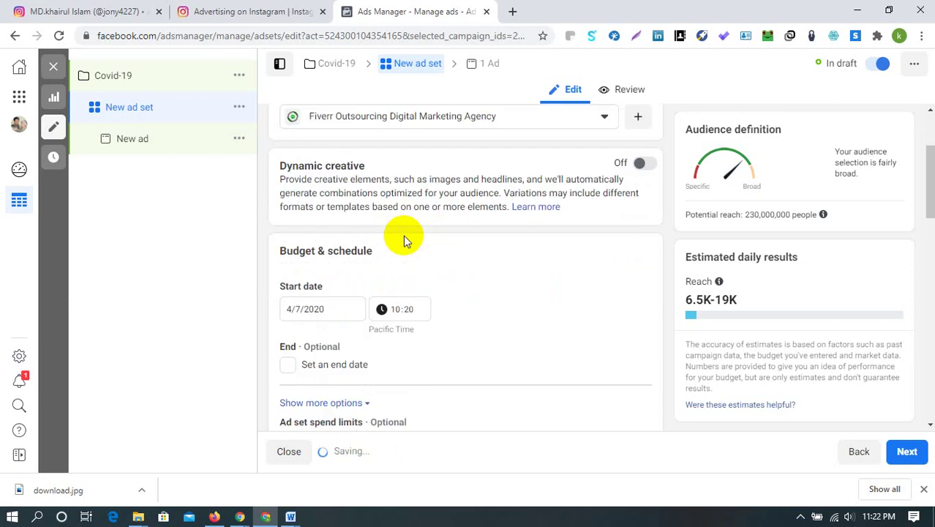
{"action": "scroll", "coordinate": [382, 245], "scroll_direction": "down", "scroll_amount": 1}
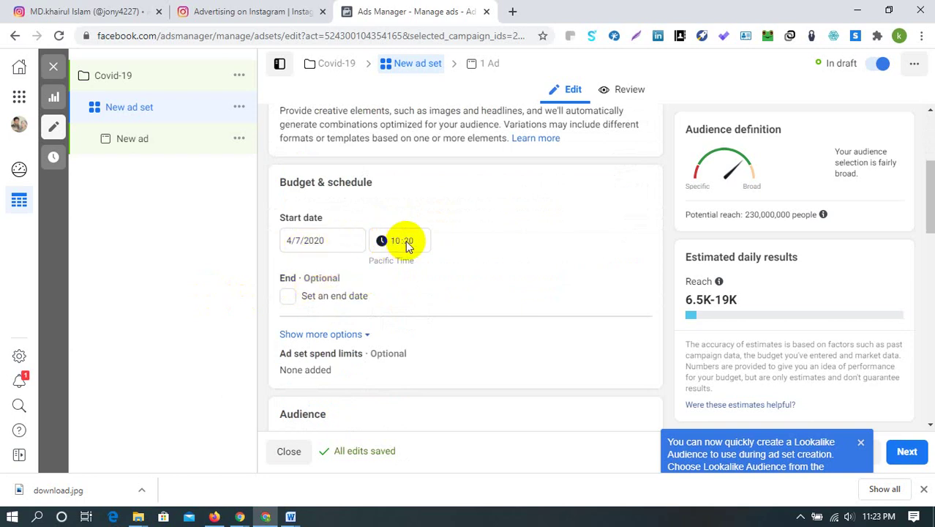
{"action": "left_click", "coordinate": [288, 296]}
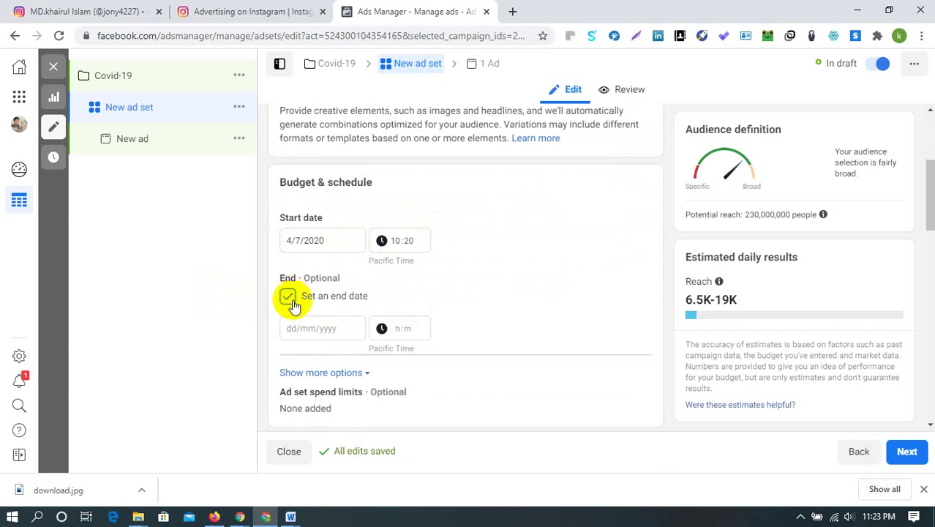
{"action": "left_click", "coordinate": [297, 327]}
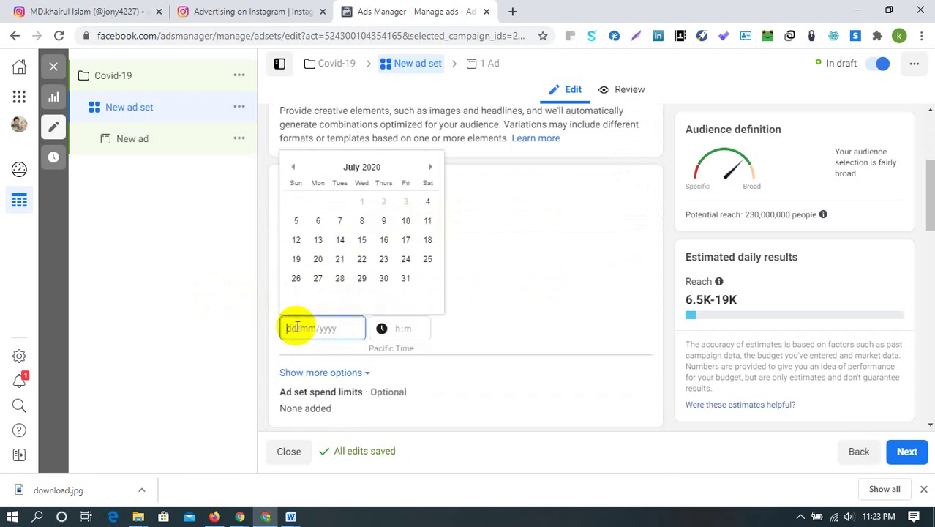
{"action": "type", "text": "5/7/"}
{"action": "type", "text": "2020"}
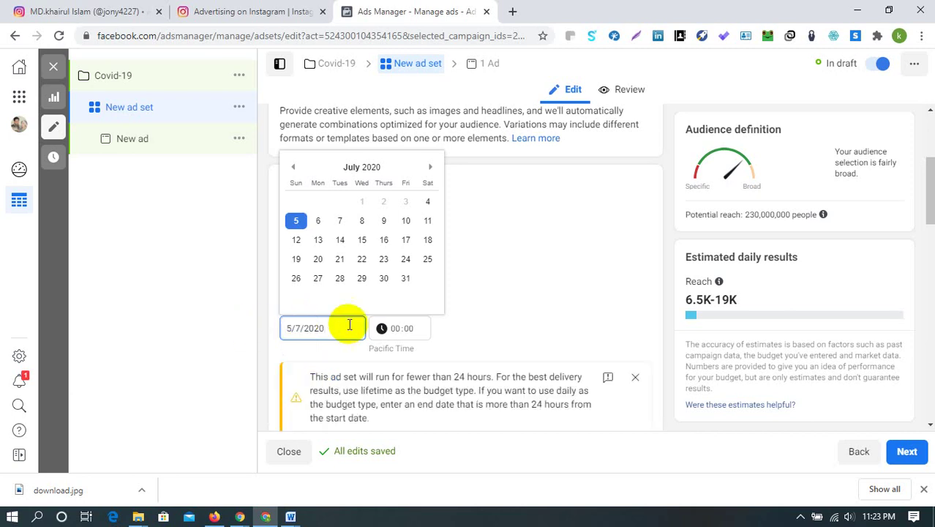
- Set the end of the ad set's schedule to 4/7/2020 at 10:30 Pacific Time
{"action": "left_click", "coordinate": [410, 331]}
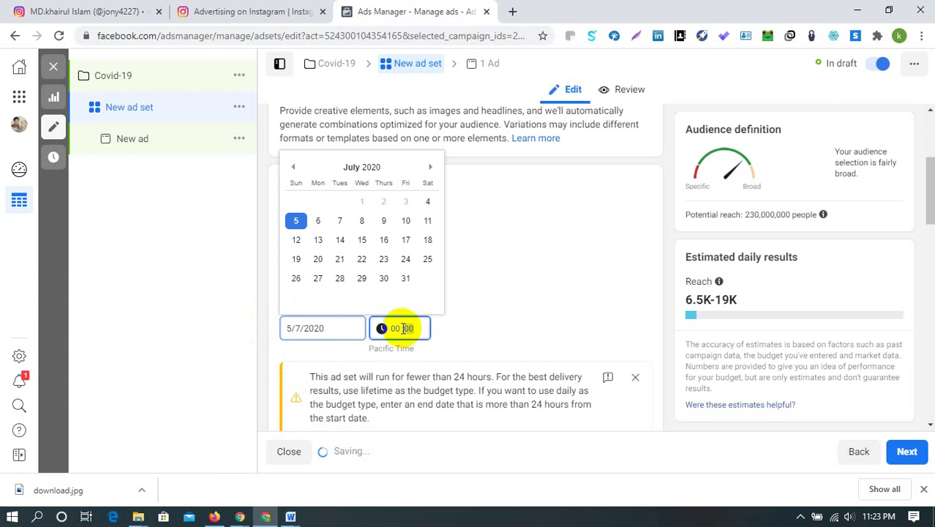
{"action": "left_click", "coordinate": [400, 331]}
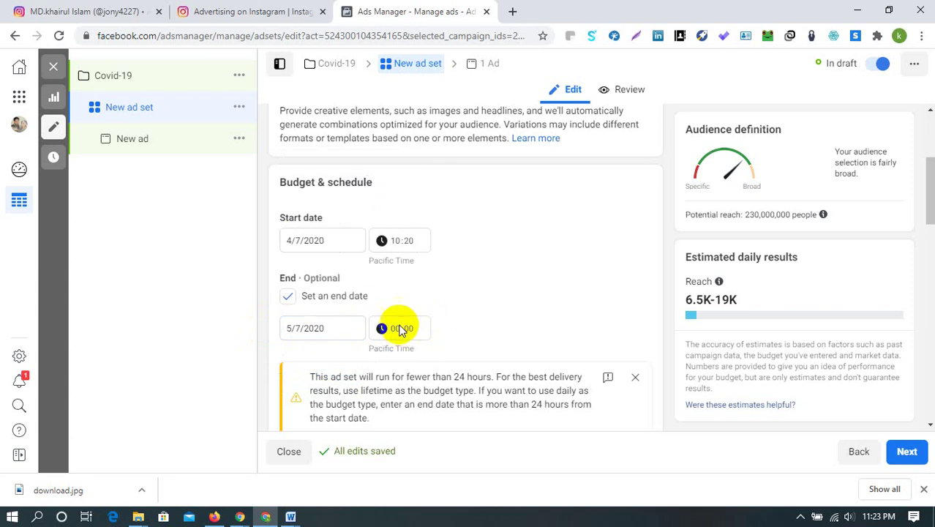
{"action": "left_click", "coordinate": [402, 331]}
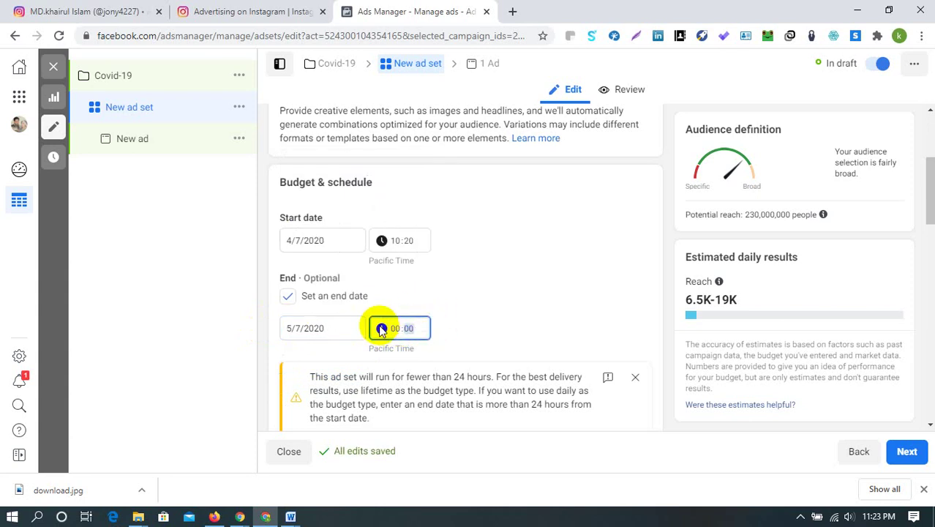
{"action": "left_click", "coordinate": [398, 329]}
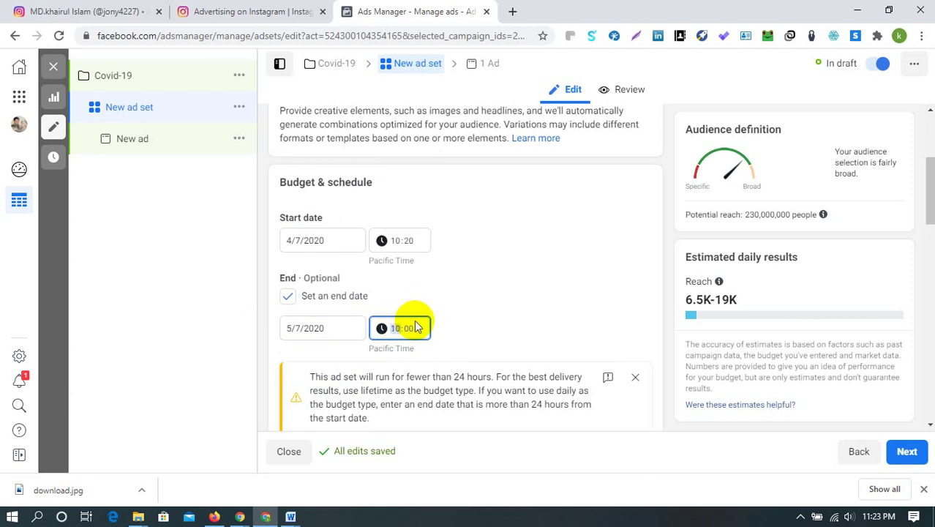
{"action": "key", "text": "Down"}
{"action": "key", "text": "BackSpace"}
{"action": "key", "text": "Up"}
{"action": "key", "text": "Right"}
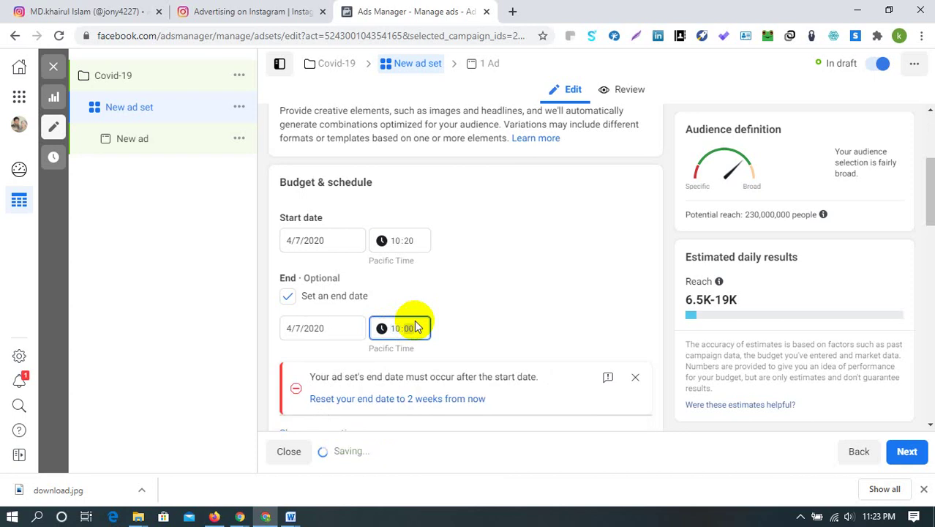
{"action": "type", "text": "30"}
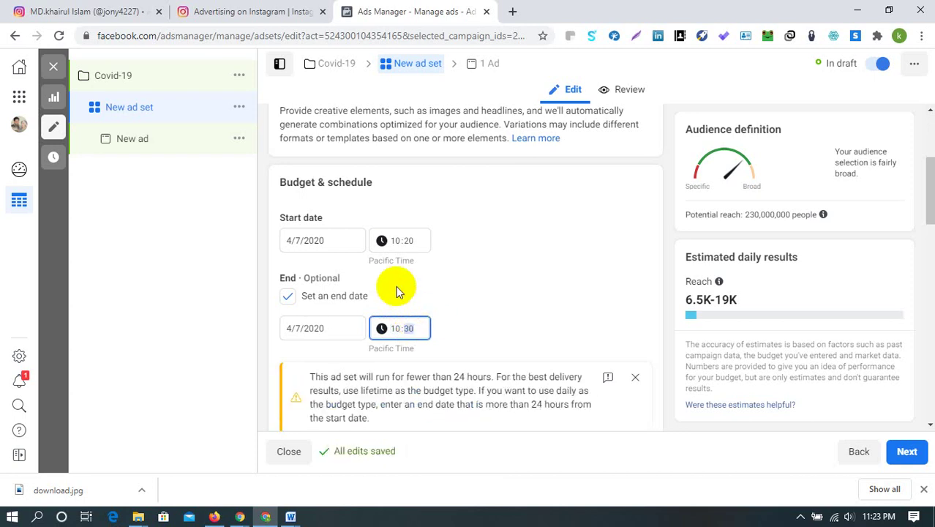
{"action": "scroll", "coordinate": [471, 257], "scroll_direction": "down", "scroll_amount": 1}
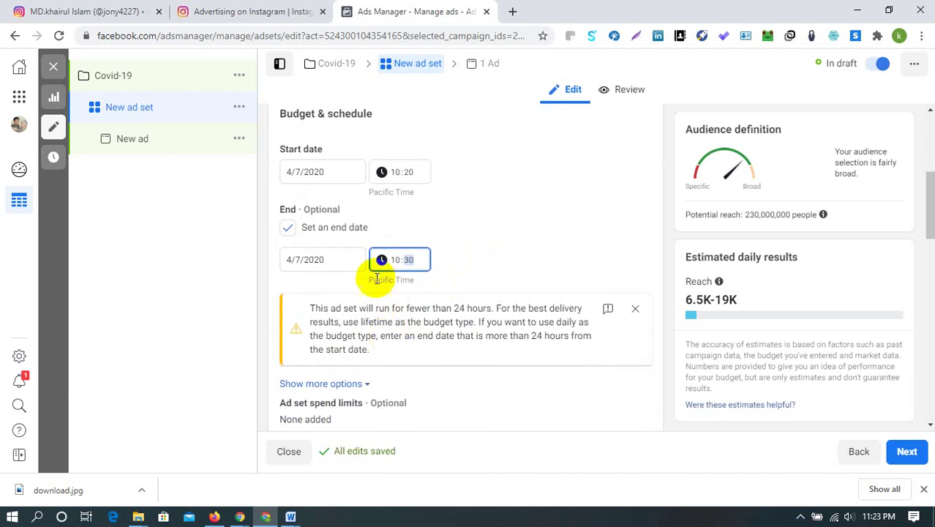
- Review the ad set's Audience section, including custom audiences, locations, age, gender and detailed targeting
{"action": "scroll", "coordinate": [418, 334], "scroll_direction": "down", "scroll_amount": 1}
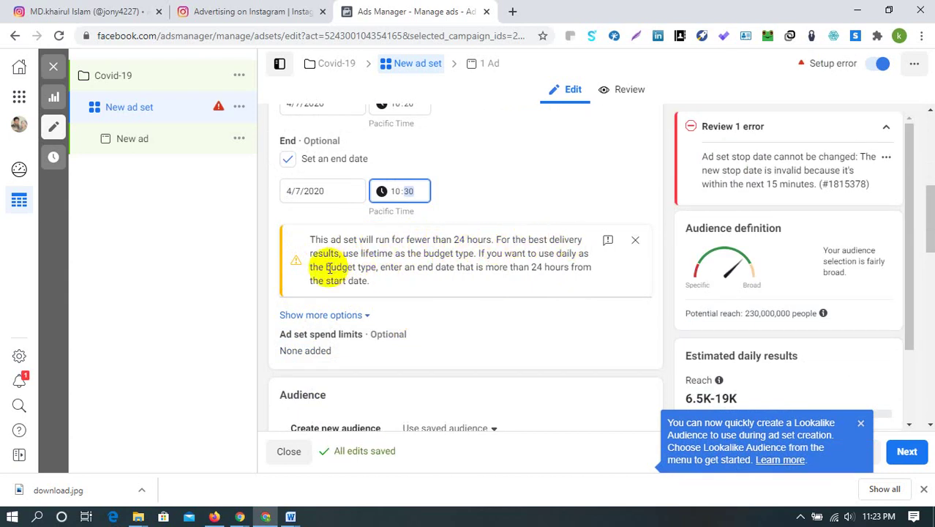
{"action": "scroll", "coordinate": [469, 258], "scroll_direction": "down", "scroll_amount": 2}
{"action": "scroll", "coordinate": [465, 259], "scroll_direction": "down", "scroll_amount": 2}
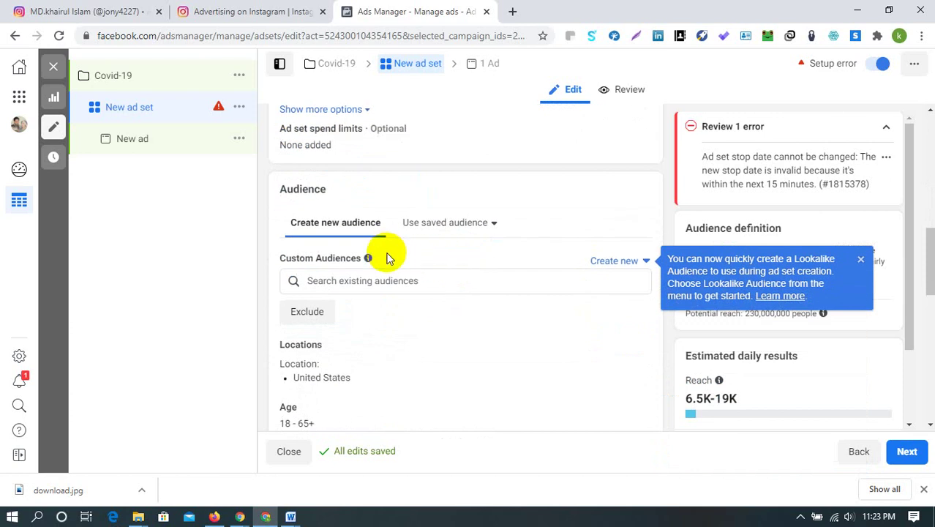
{"action": "scroll", "coordinate": [387, 257], "scroll_direction": "down", "scroll_amount": 1}
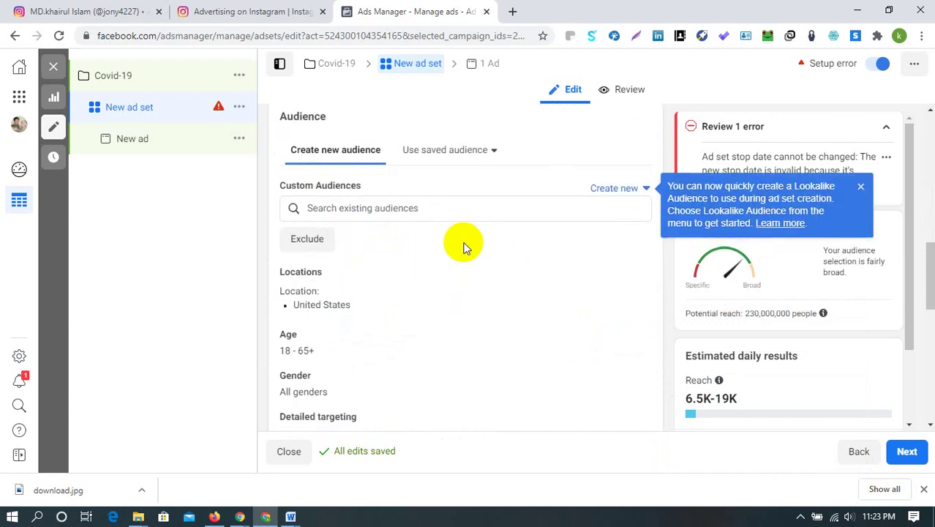
{"action": "scroll", "coordinate": [463, 245], "scroll_direction": "down", "scroll_amount": 2}
{"action": "scroll", "coordinate": [459, 241], "scroll_direction": "up", "scroll_amount": 1}
{"action": "scroll", "coordinate": [362, 206], "scroll_direction": "up", "scroll_amount": 1}
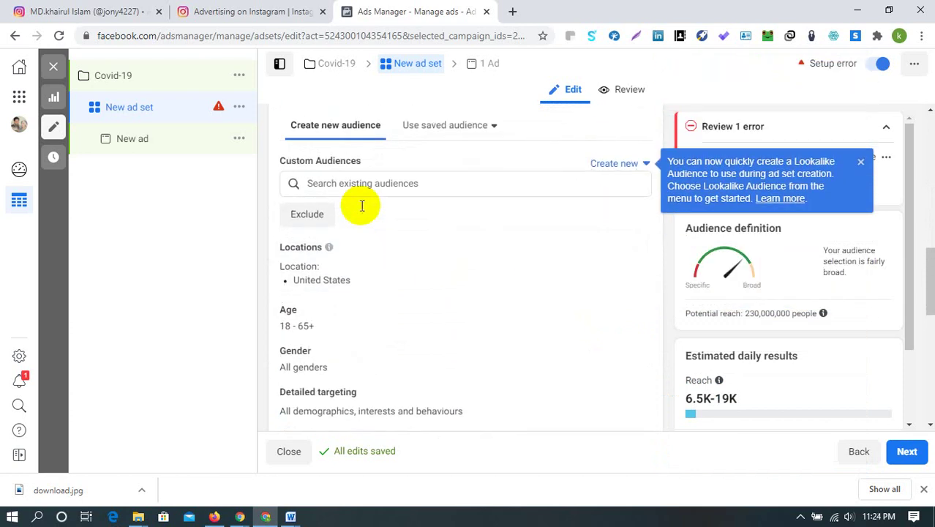
{"action": "scroll", "coordinate": [362, 206], "scroll_direction": "up", "scroll_amount": 1}
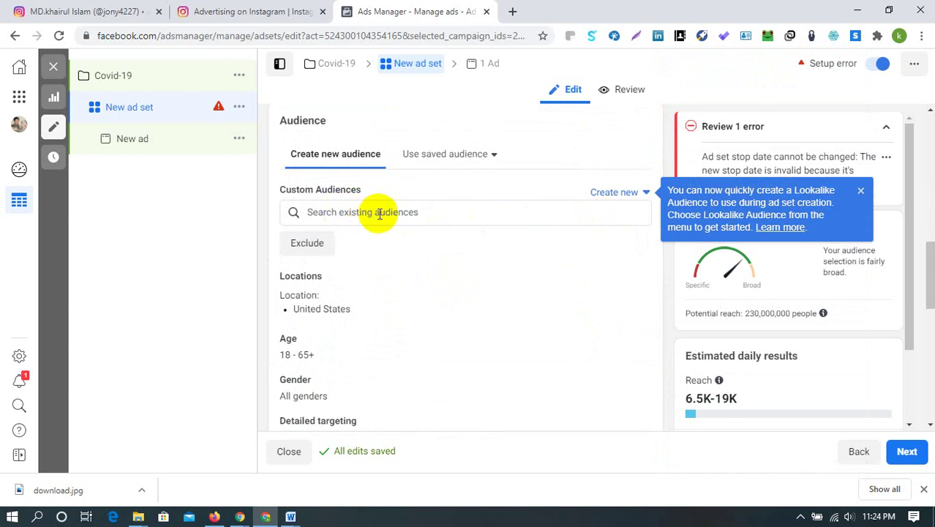
- Check the ad set's existing custom audiences and the audience types offered for creating a new one
{"action": "left_click", "coordinate": [446, 211]}
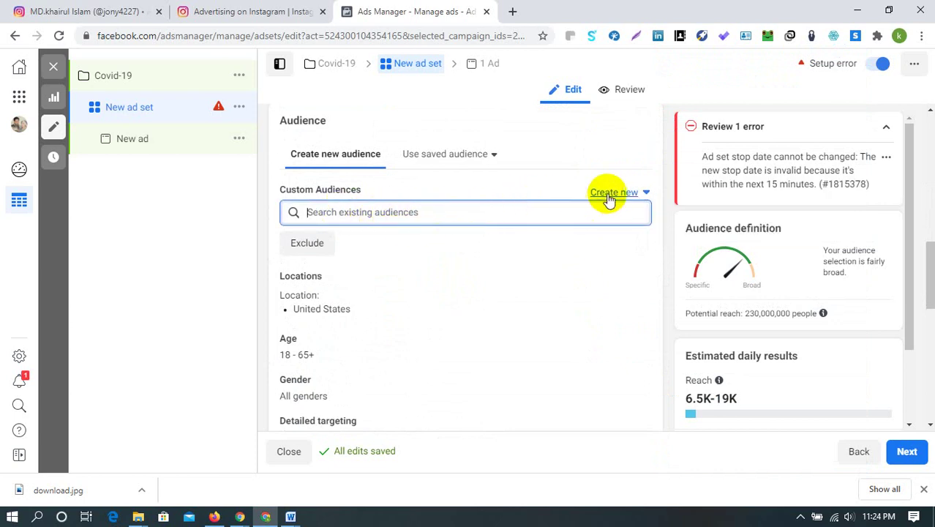
{"action": "scroll", "coordinate": [373, 208], "scroll_direction": "up", "scroll_amount": 2}
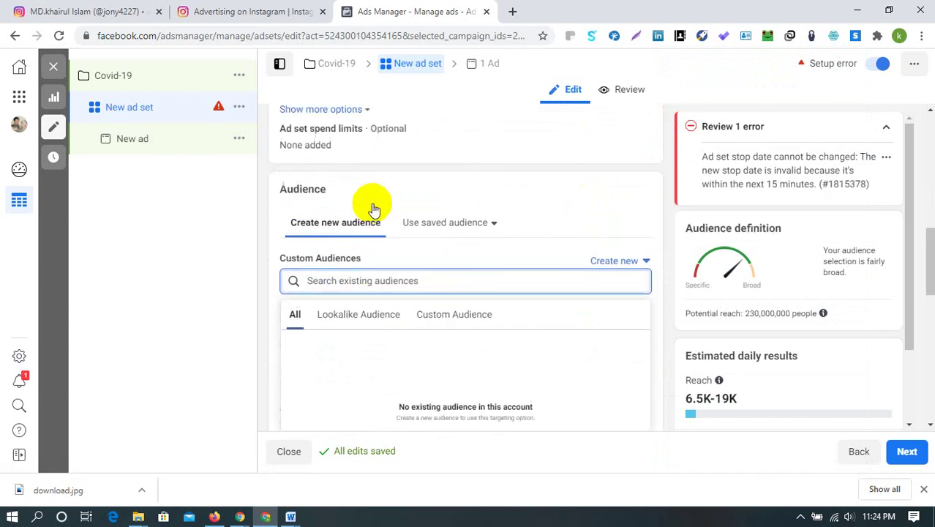
{"action": "scroll", "coordinate": [373, 208], "scroll_direction": "up", "scroll_amount": 5}
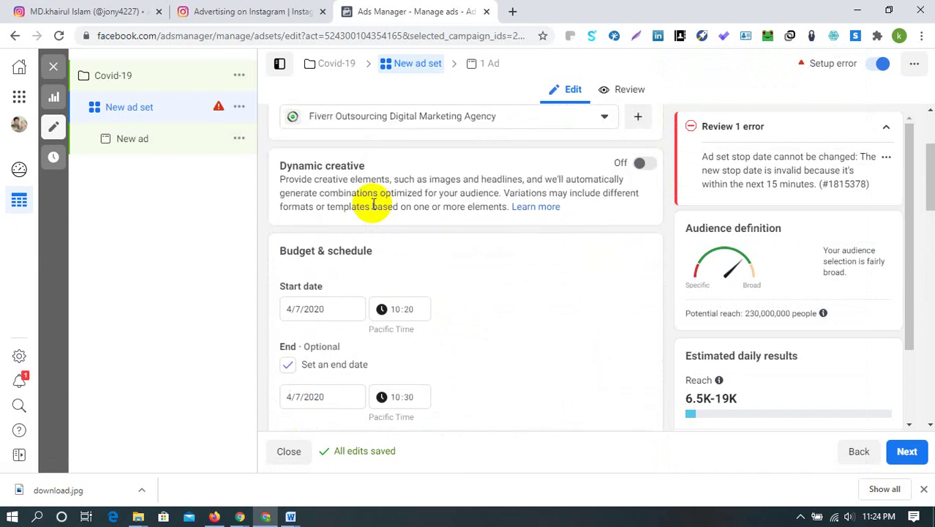
{"action": "scroll", "coordinate": [373, 205], "scroll_direction": "down", "scroll_amount": 4}
{"action": "scroll", "coordinate": [373, 208], "scroll_direction": "up", "scroll_amount": 3}
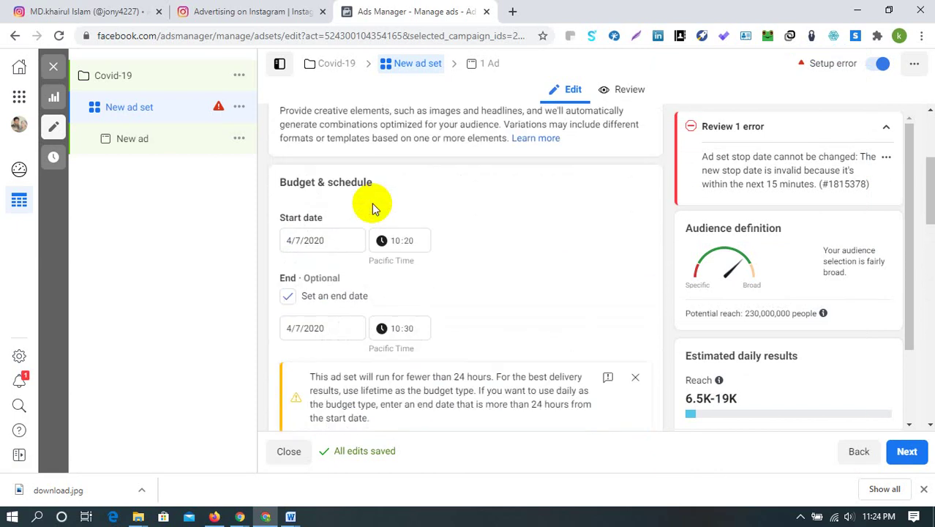
{"action": "scroll", "coordinate": [373, 207], "scroll_direction": "up", "scroll_amount": 2}
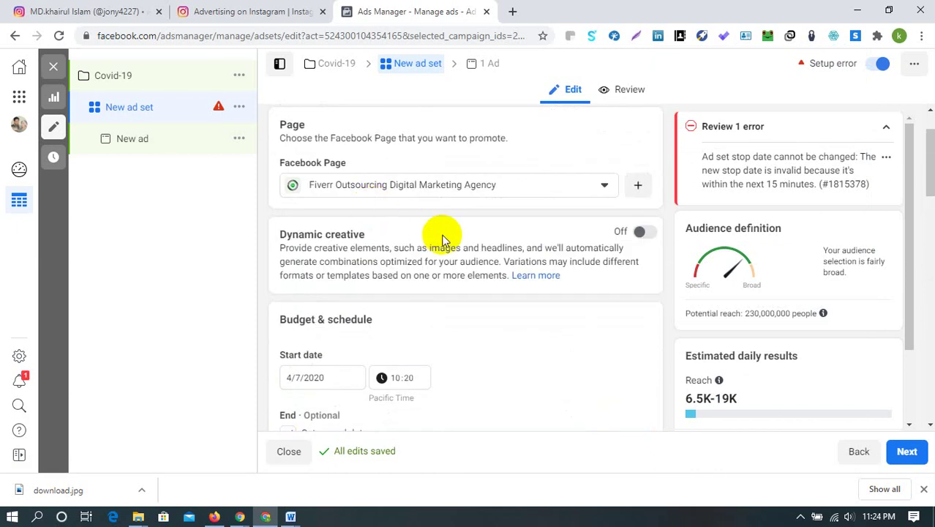
{"action": "scroll", "coordinate": [442, 238], "scroll_direction": "down", "scroll_amount": 4}
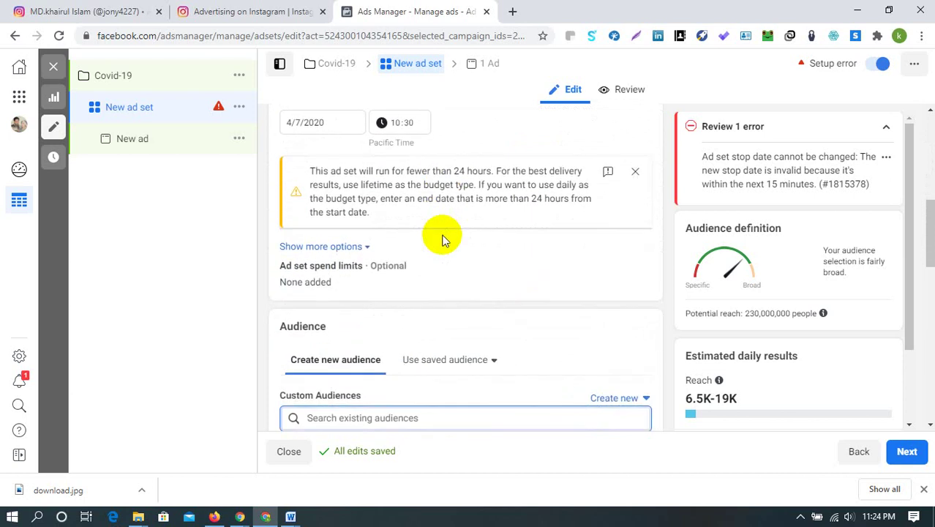
{"action": "scroll", "coordinate": [441, 237], "scroll_direction": "down", "scroll_amount": 2}
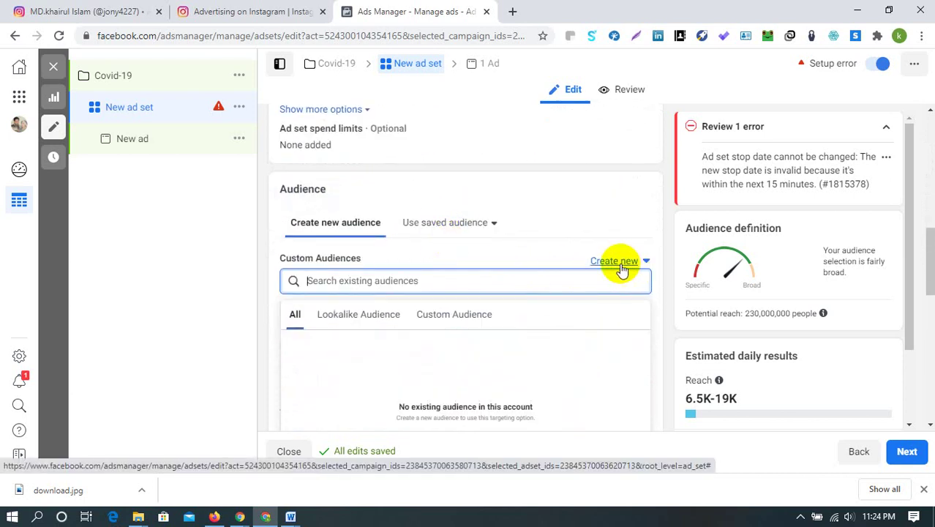
{"action": "left_click", "coordinate": [620, 263]}
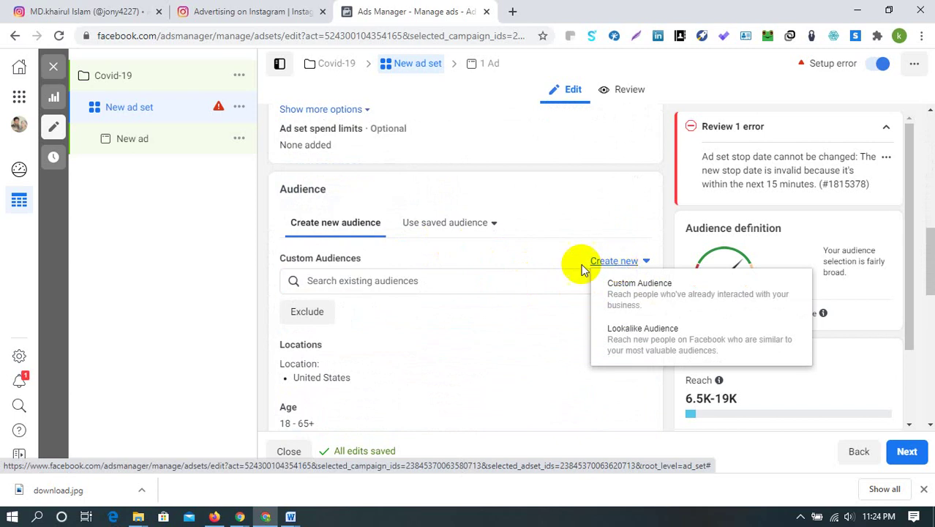
{"action": "left_click", "coordinate": [467, 281]}
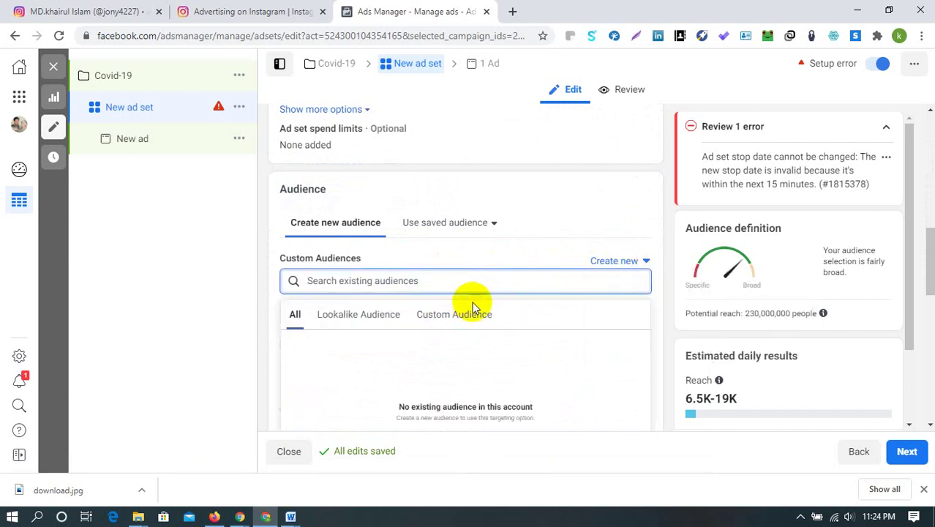
{"action": "scroll", "coordinate": [449, 268], "scroll_direction": "down", "scroll_amount": 2}
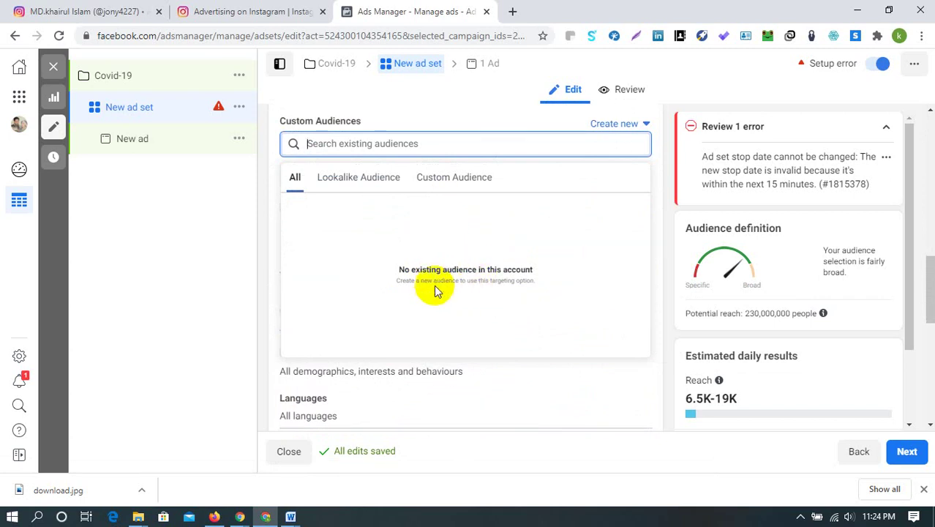
- Open the audience's Languages setting for editing and dismiss the specialized option tip
{"action": "scroll", "coordinate": [326, 399], "scroll_direction": "down", "scroll_amount": 4}
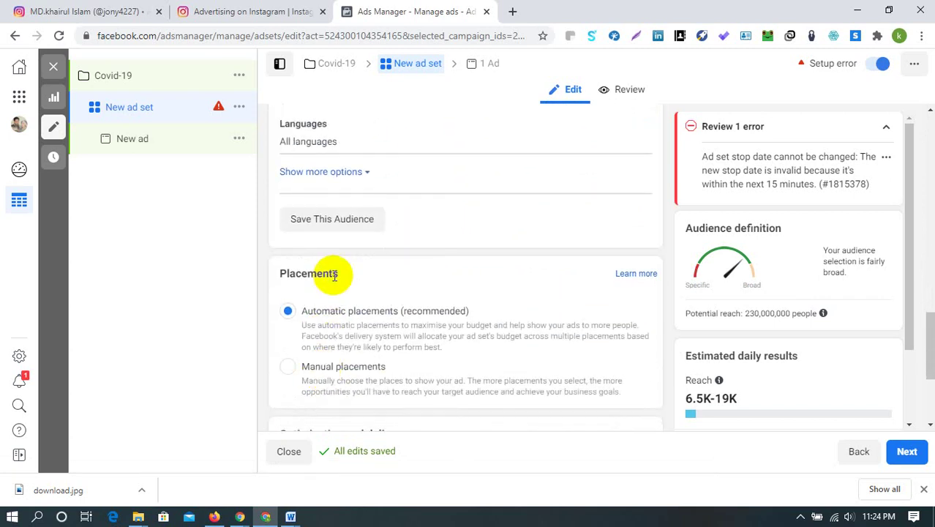
{"action": "scroll", "coordinate": [331, 269], "scroll_direction": "up", "scroll_amount": 2}
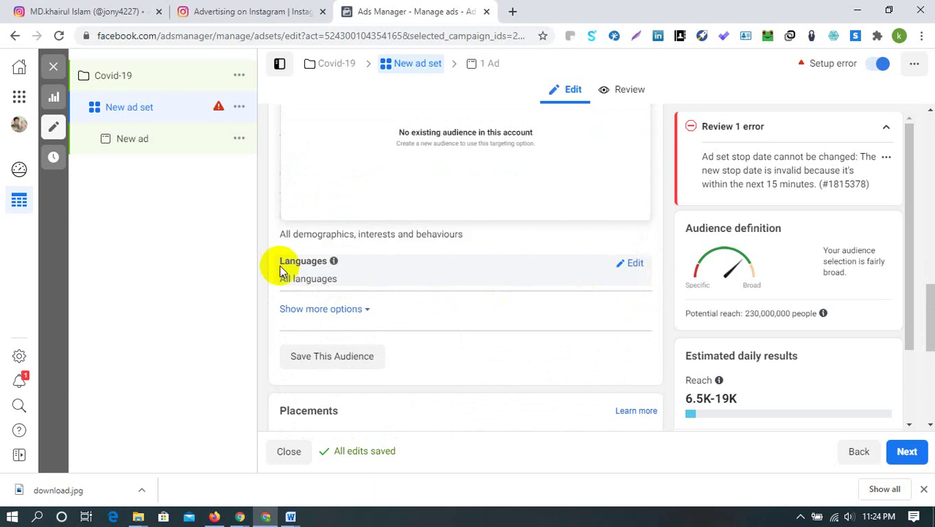
{"action": "left_click", "coordinate": [636, 265]}
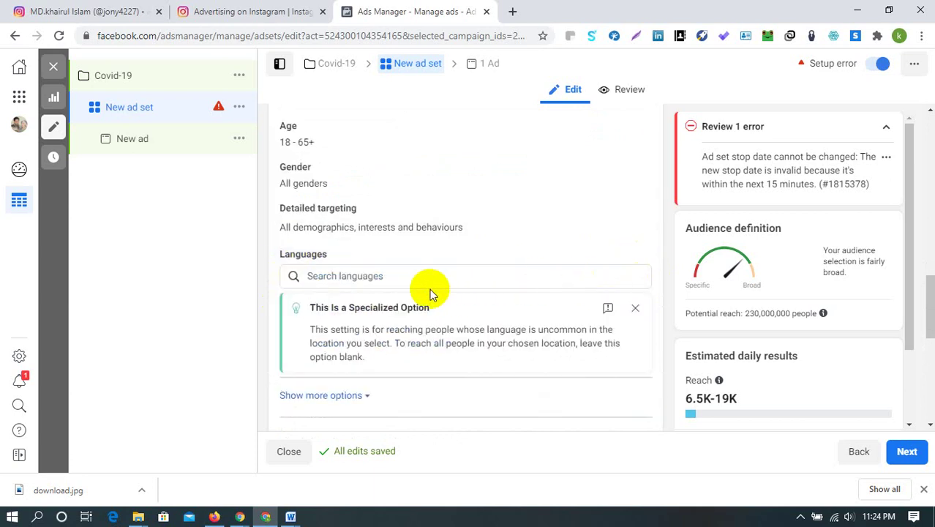
{"action": "left_click", "coordinate": [634, 309]}
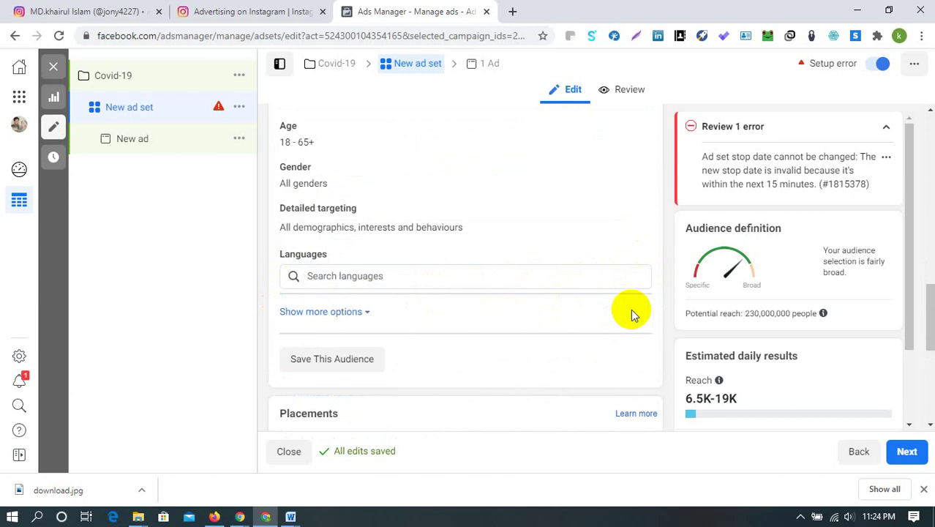
- Set the minimum age of the ad set's audience to 28
{"action": "scroll", "coordinate": [381, 293], "scroll_direction": "up", "scroll_amount": 2}
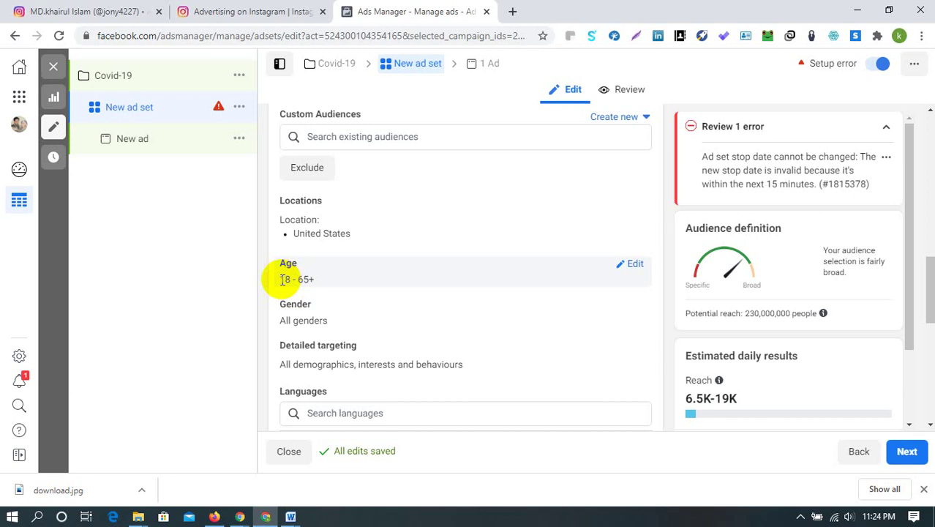
{"action": "left_click", "coordinate": [633, 264]}
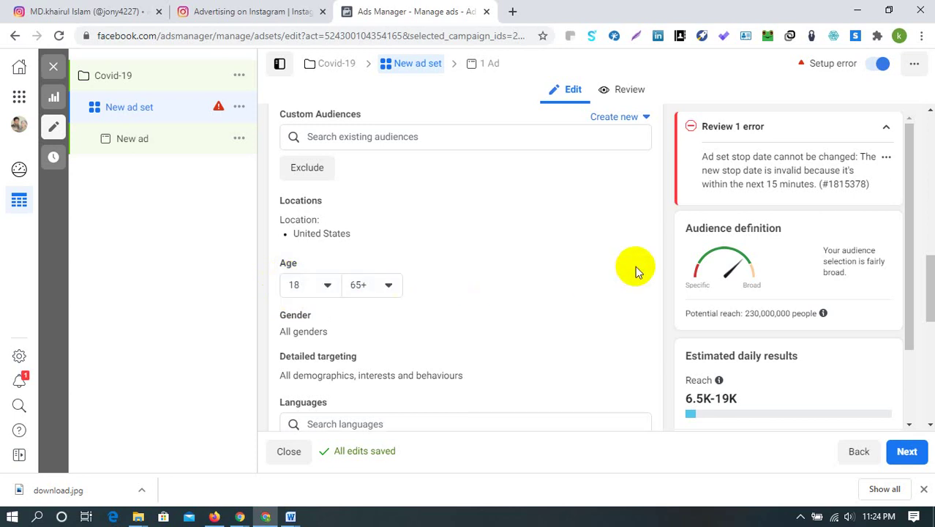
{"action": "left_click", "coordinate": [325, 290]}
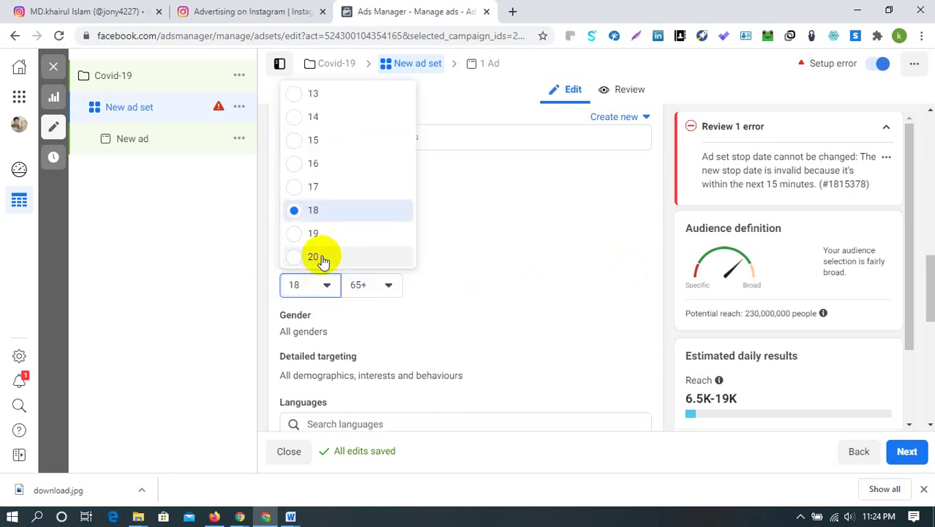
{"action": "scroll", "coordinate": [321, 247], "scroll_direction": "down", "scroll_amount": 1}
{"action": "scroll", "coordinate": [322, 245], "scroll_direction": "down", "scroll_amount": 3}
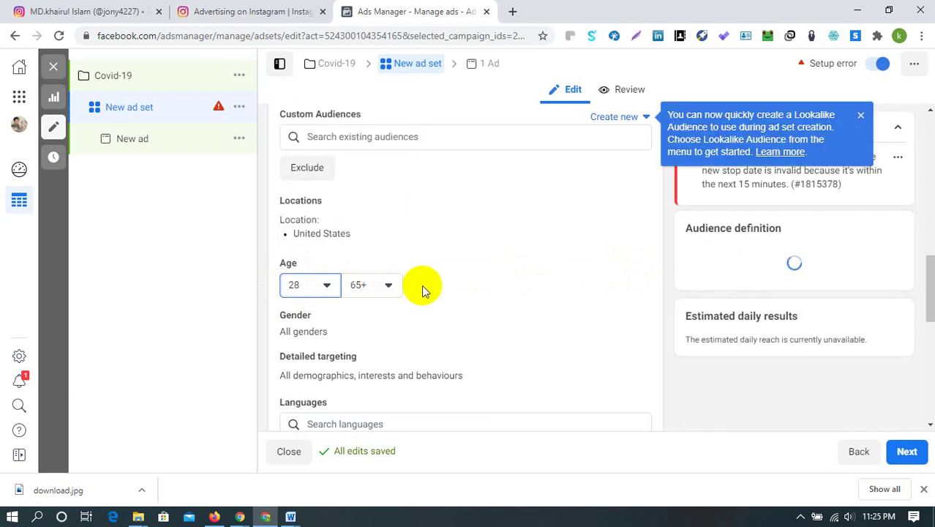
- Restrict the audience's gender to Women
{"action": "scroll", "coordinate": [343, 314], "scroll_direction": "down", "scroll_amount": 1}
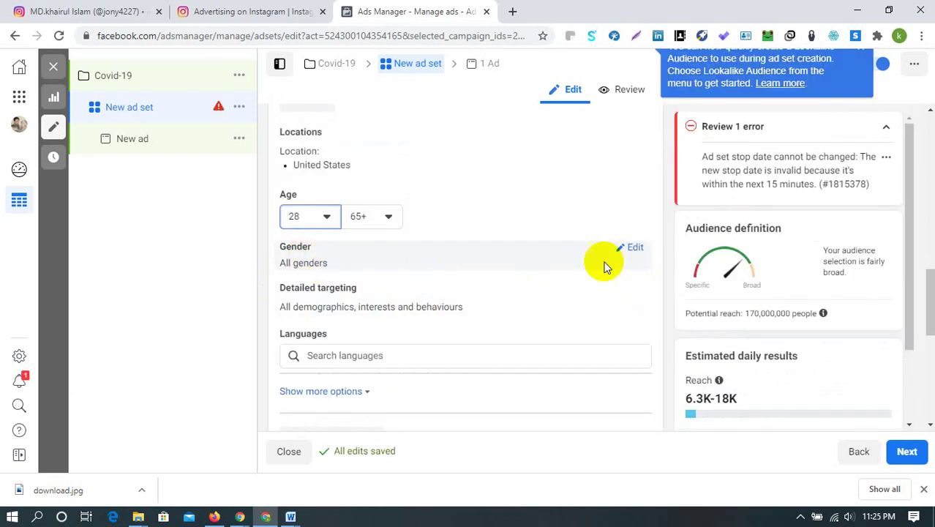
{"action": "left_click", "coordinate": [641, 248]}
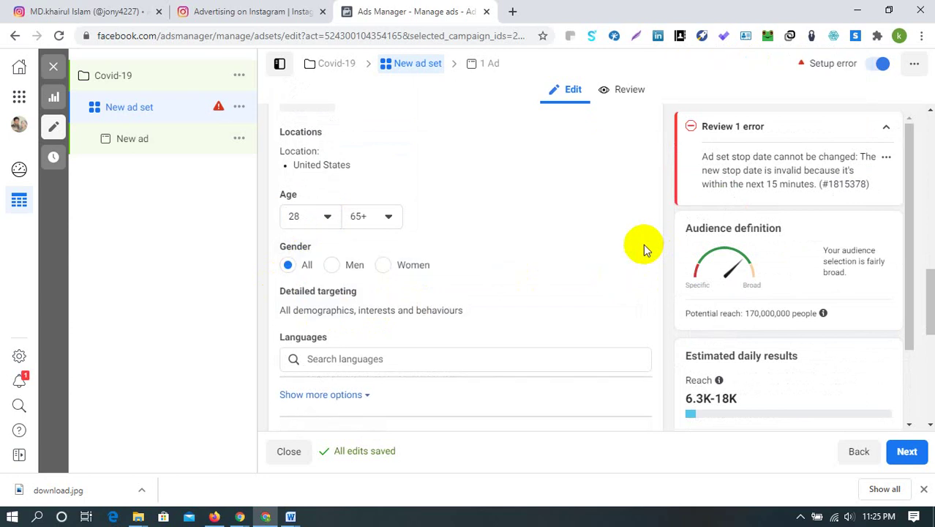
{"action": "left_click", "coordinate": [382, 267]}
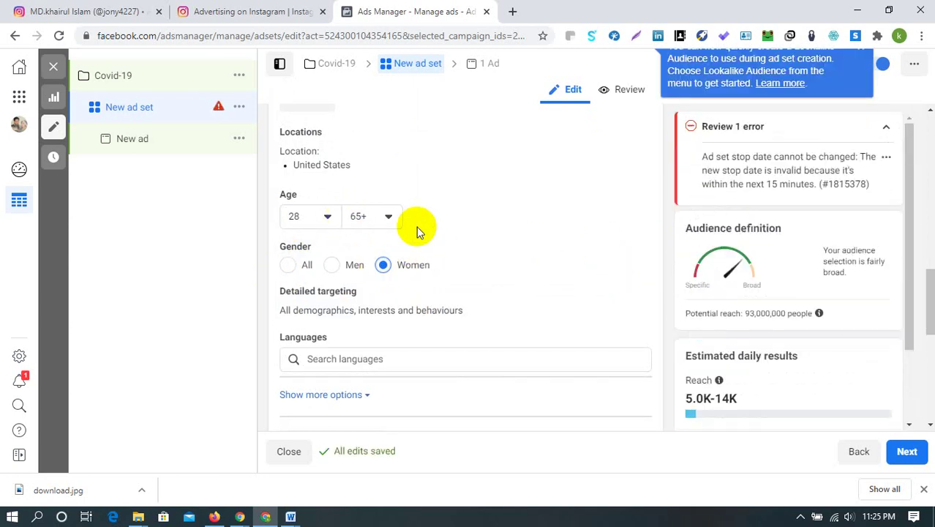
- Expand the audience's additional options to view the Connections setting, and collapse them again
{"action": "scroll", "coordinate": [348, 266], "scroll_direction": "down", "scroll_amount": 2}
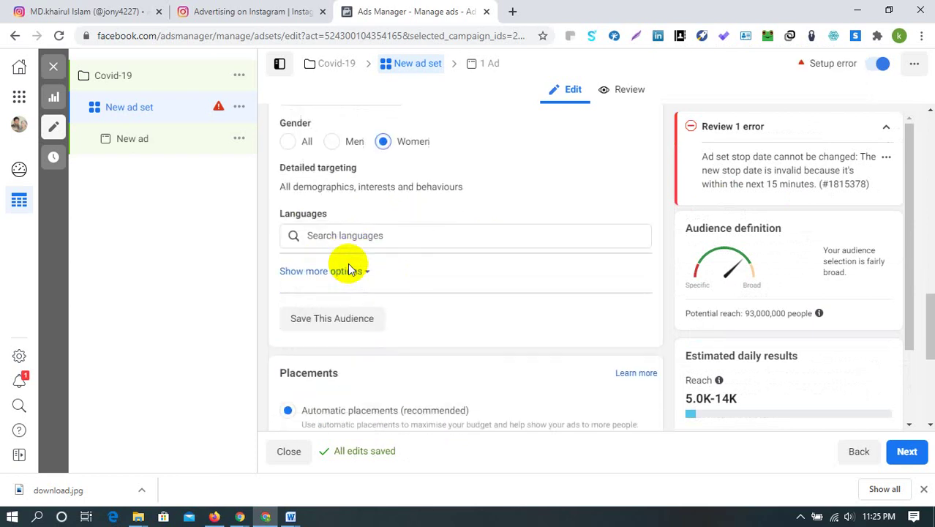
{"action": "scroll", "coordinate": [349, 269], "scroll_direction": "up", "scroll_amount": 1}
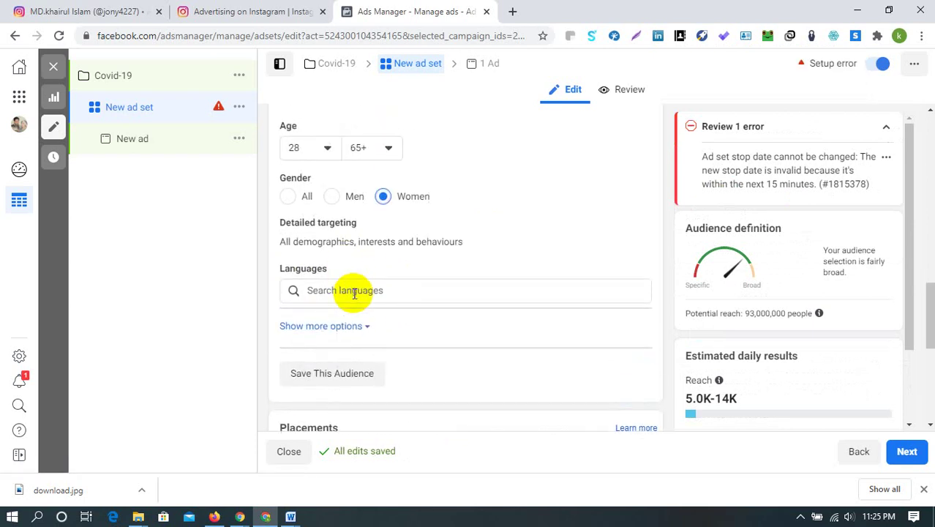
{"action": "scroll", "coordinate": [339, 294], "scroll_direction": "down", "scroll_amount": 1}
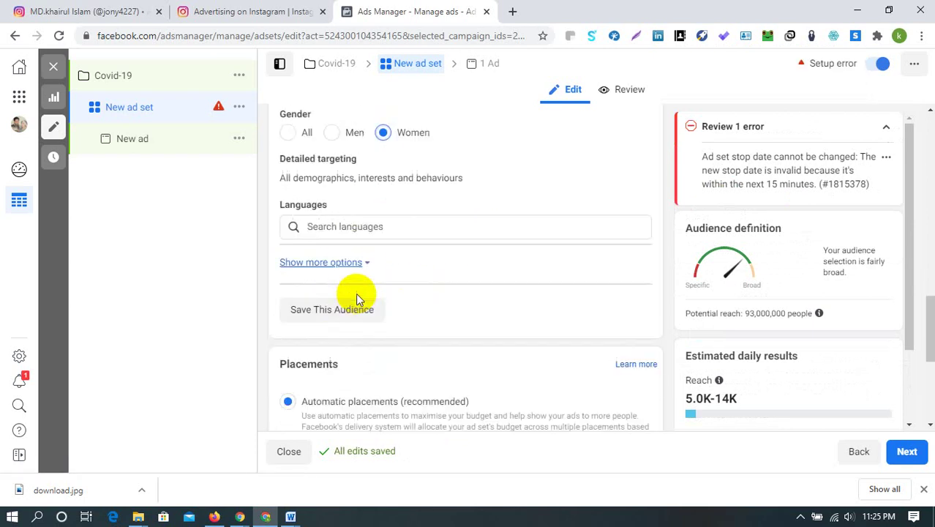
{"action": "left_click", "coordinate": [362, 262]}
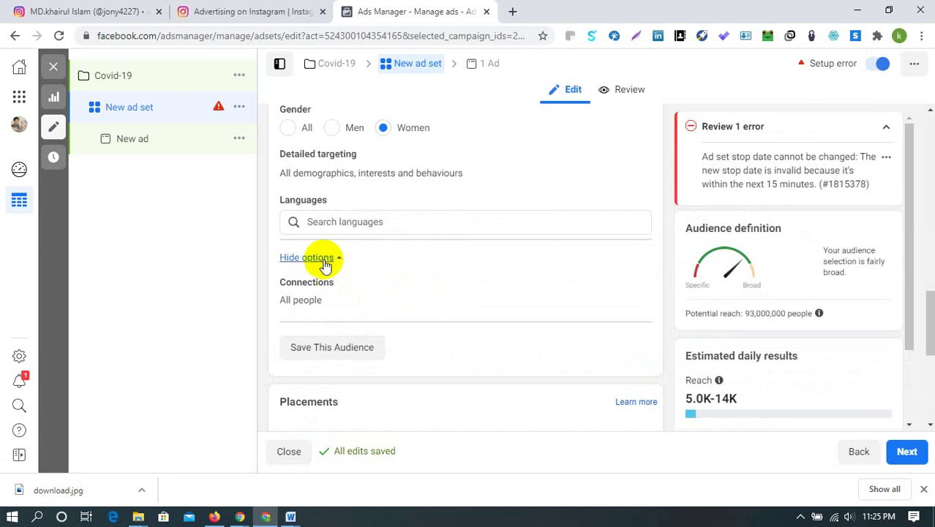
{"action": "left_click", "coordinate": [339, 259]}
- Open the Optimisation for ad delivery setting for editing, view its choices, and keep Reach selected
{"action": "scroll", "coordinate": [375, 272], "scroll_direction": "down", "scroll_amount": 2}
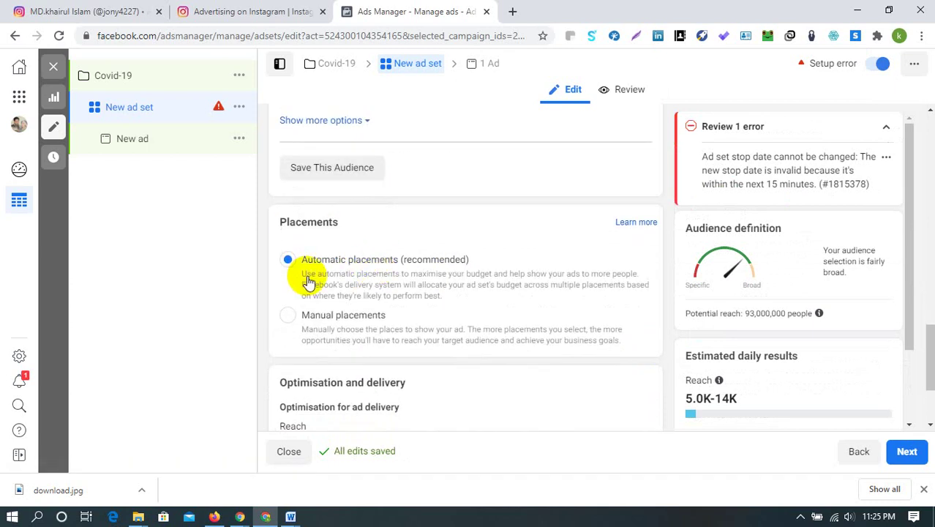
{"action": "scroll", "coordinate": [438, 269], "scroll_direction": "down", "scroll_amount": 1}
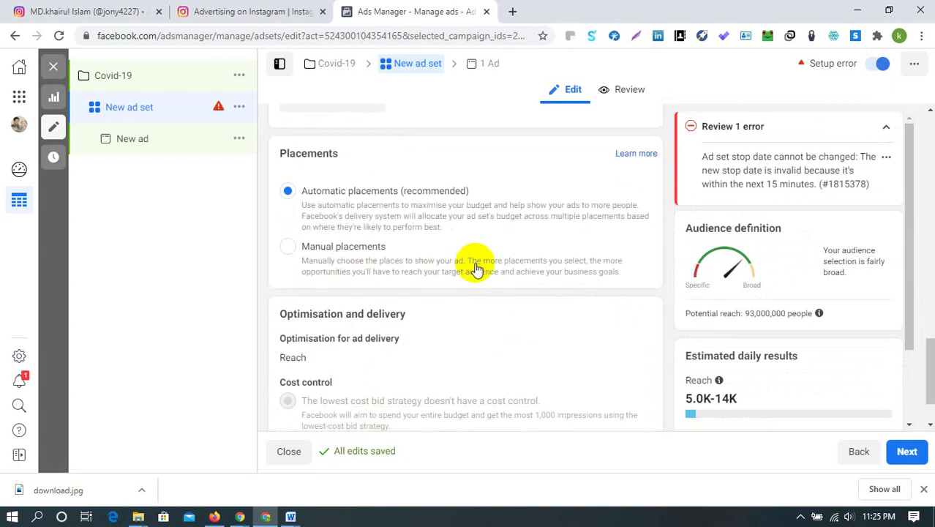
{"action": "scroll", "coordinate": [453, 268], "scroll_direction": "down", "scroll_amount": 1}
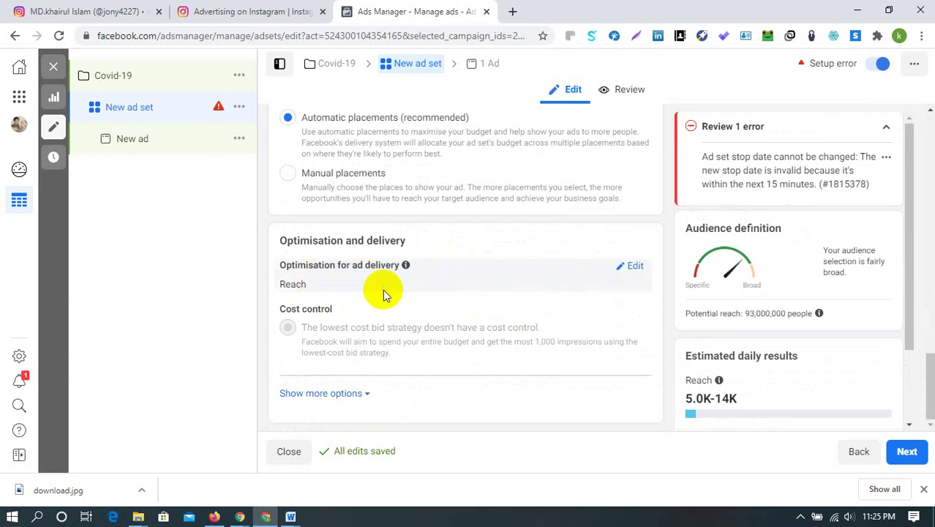
{"action": "left_click", "coordinate": [640, 266]}
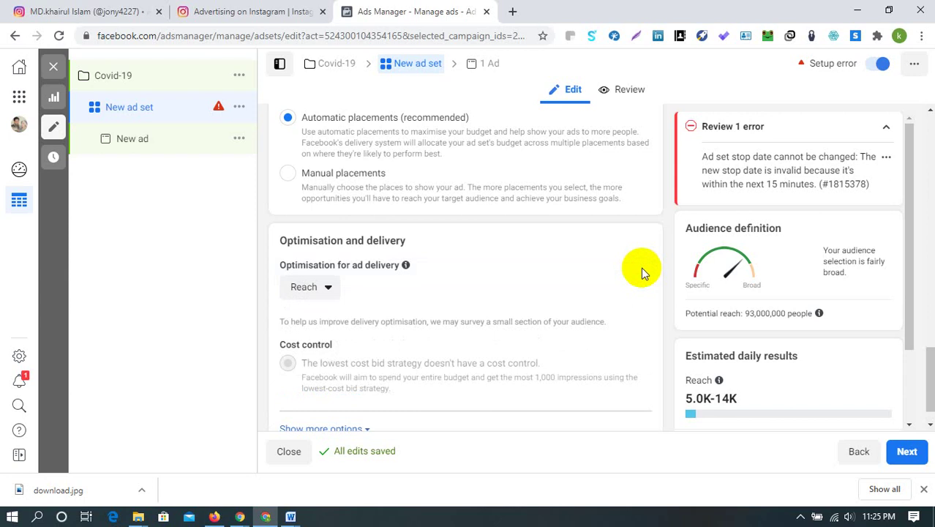
{"action": "left_click", "coordinate": [328, 289]}
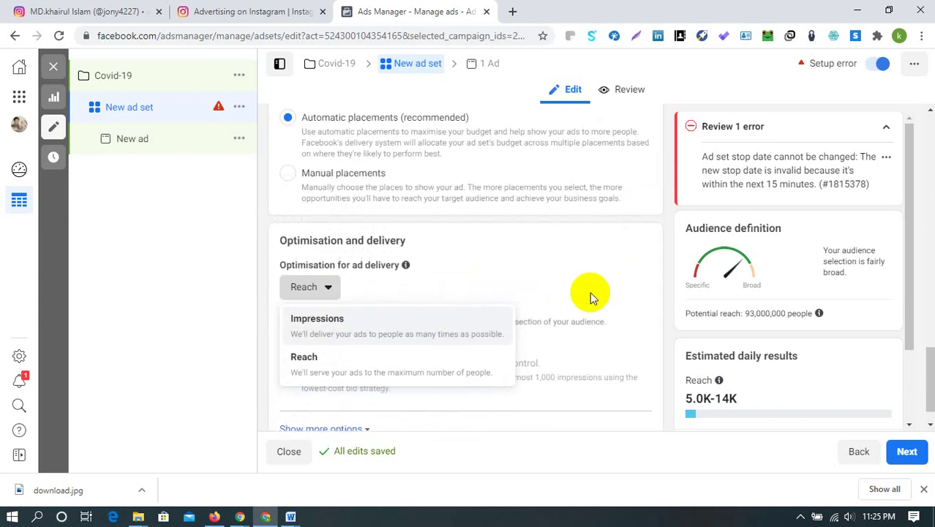
{"action": "left_click", "coordinate": [598, 268]}
- Expand the additional delivery options to view the frequency cap and charging settings, and collapse them again
{"action": "scroll", "coordinate": [468, 278], "scroll_direction": "down", "scroll_amount": 1}
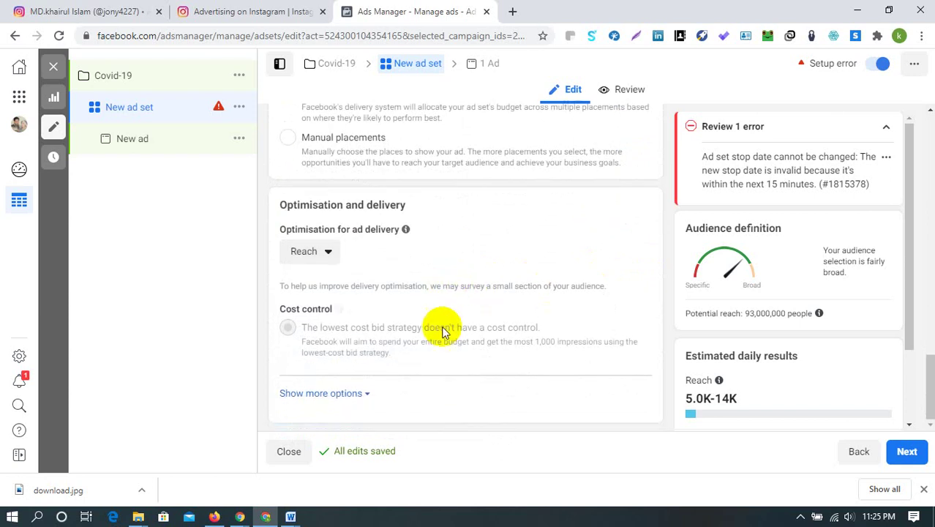
{"action": "left_click", "coordinate": [369, 393]}
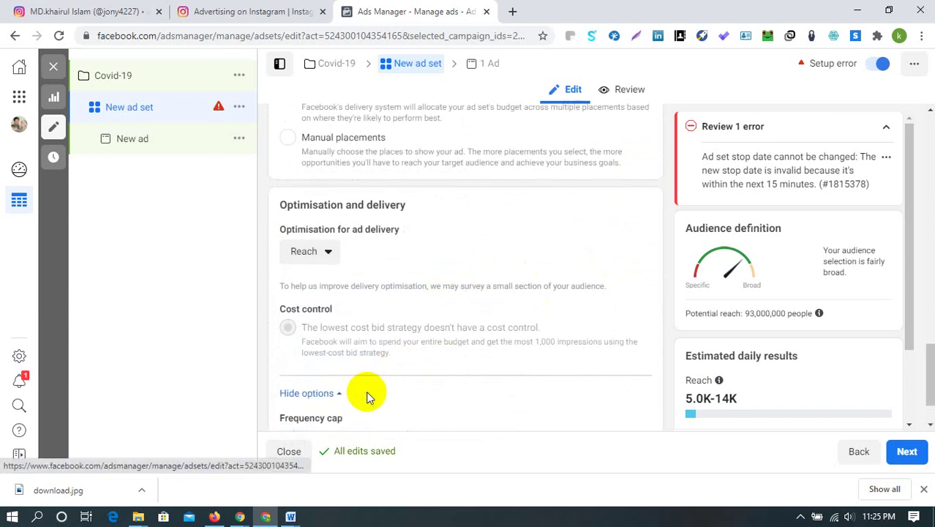
{"action": "scroll", "coordinate": [409, 328], "scroll_direction": "down", "scroll_amount": 2}
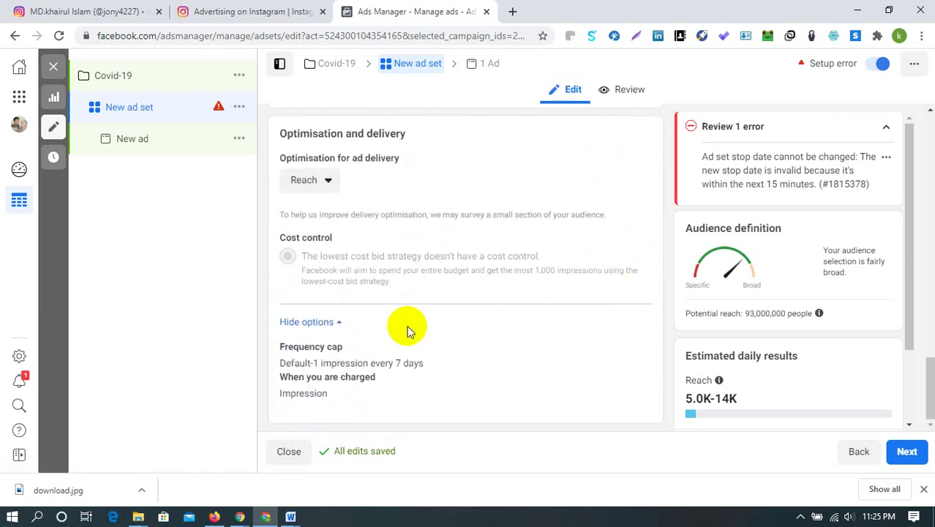
{"action": "left_click", "coordinate": [337, 323]}
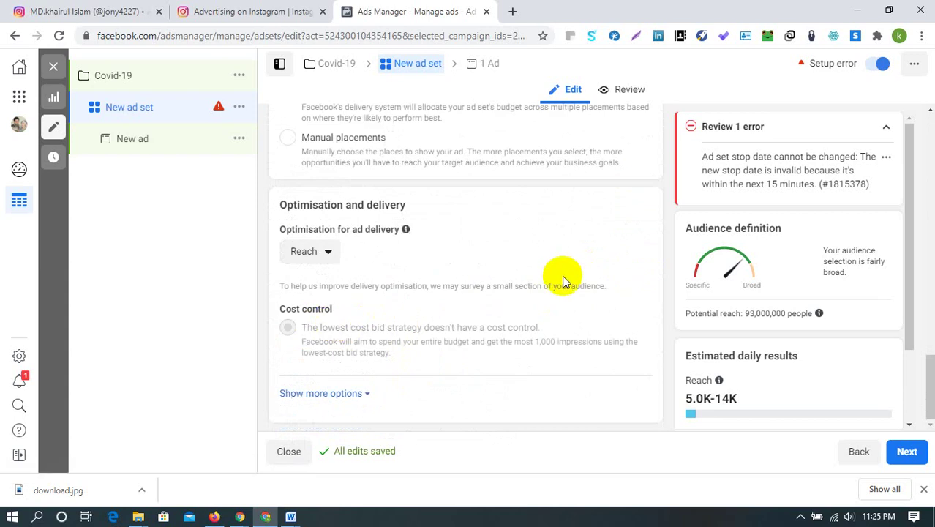
- Return to the start of the ad set's settings, view the actions available for the ad set, and dismiss them
{"action": "scroll", "coordinate": [632, 330], "scroll_direction": "up", "scroll_amount": 2}
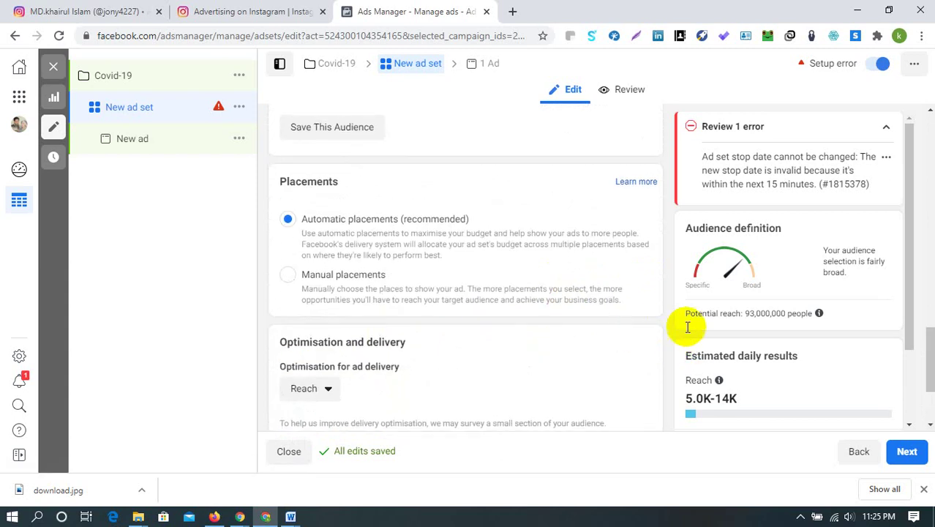
{"action": "scroll", "coordinate": [732, 308], "scroll_direction": "up", "scroll_amount": 3}
{"action": "scroll", "coordinate": [810, 273], "scroll_direction": "up", "scroll_amount": 12}
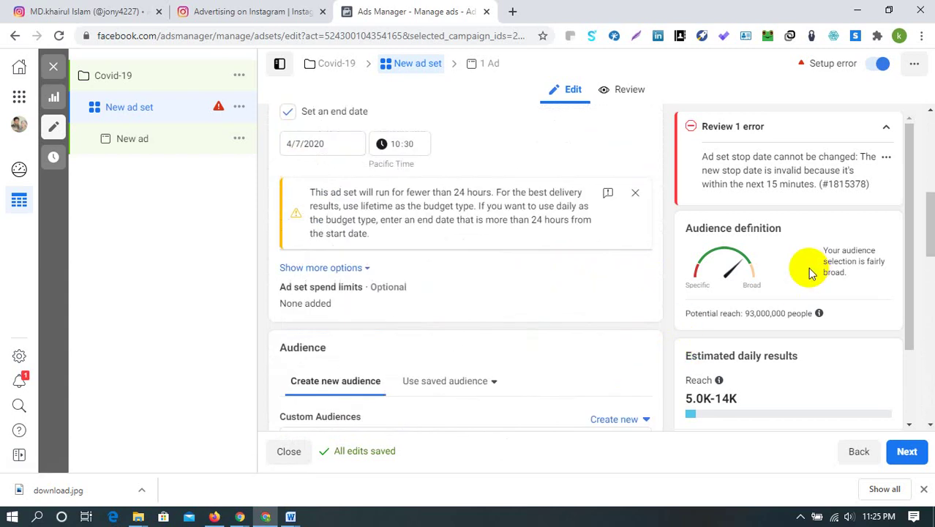
{"action": "scroll", "coordinate": [810, 273], "scroll_direction": "up", "scroll_amount": 2}
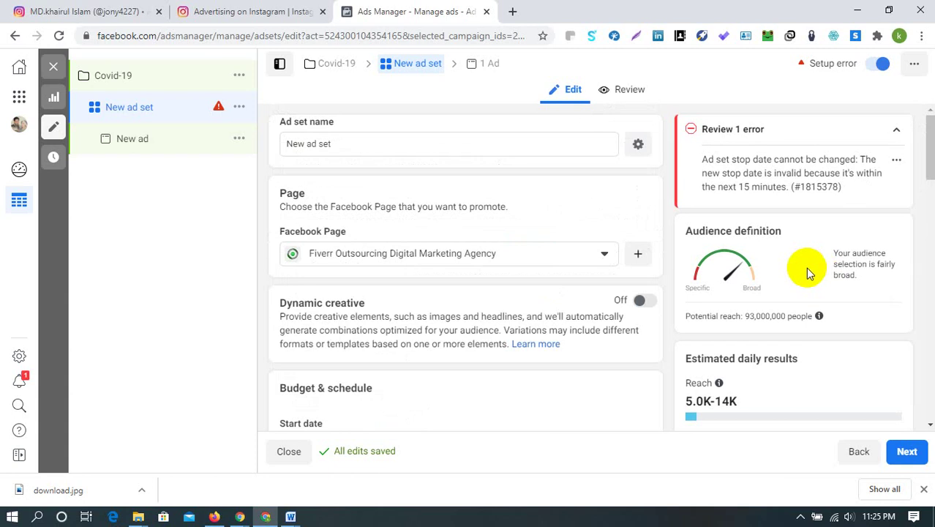
{"action": "left_click", "coordinate": [229, 110]}
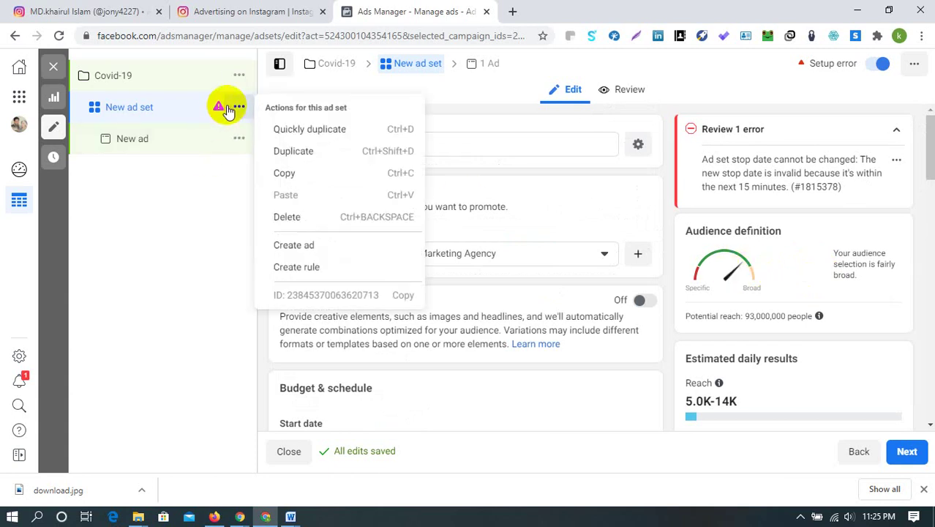
{"action": "left_click", "coordinate": [226, 107]}
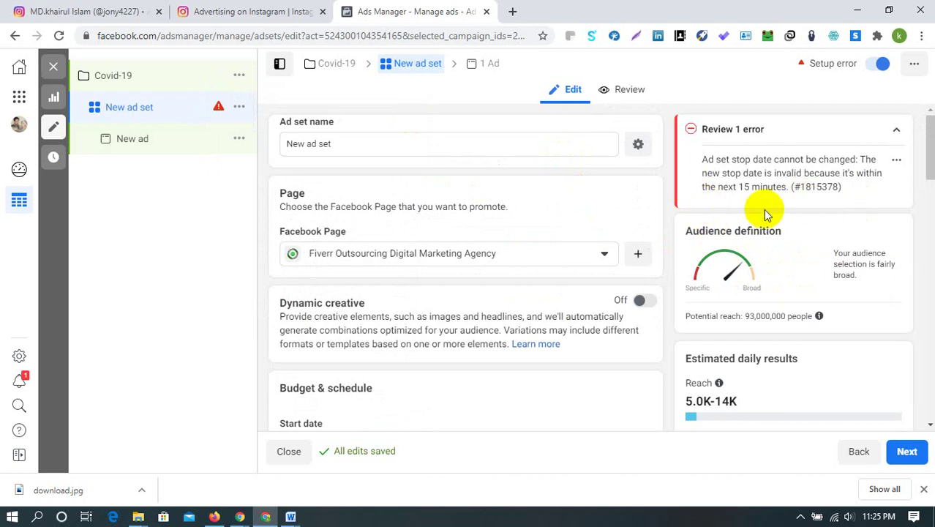
- Examine the ad set's audience definition and estimated daily results alongside its schedule and audience settings
{"action": "scroll", "coordinate": [765, 212], "scroll_direction": "down", "scroll_amount": 1}
{"action": "scroll", "coordinate": [732, 256], "scroll_direction": "down", "scroll_amount": 1}
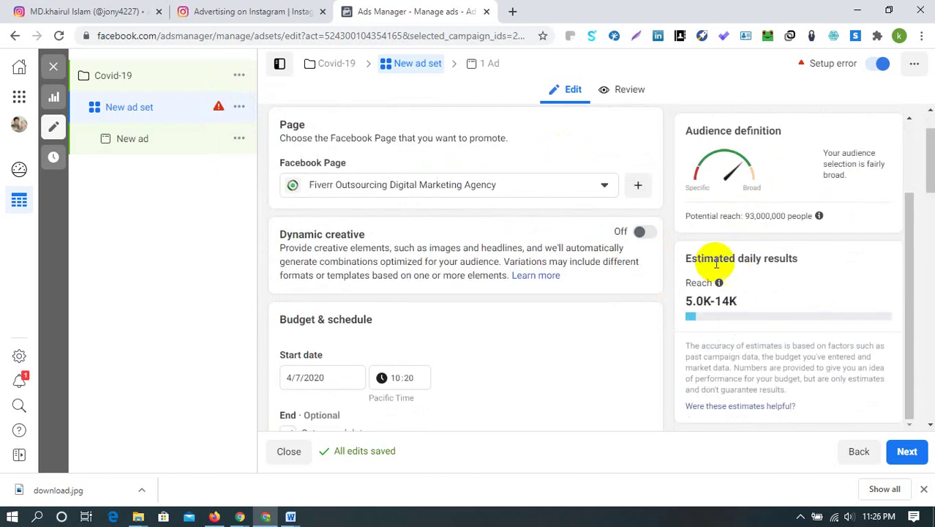
{"action": "mouse_move", "coordinate": [693, 295]}
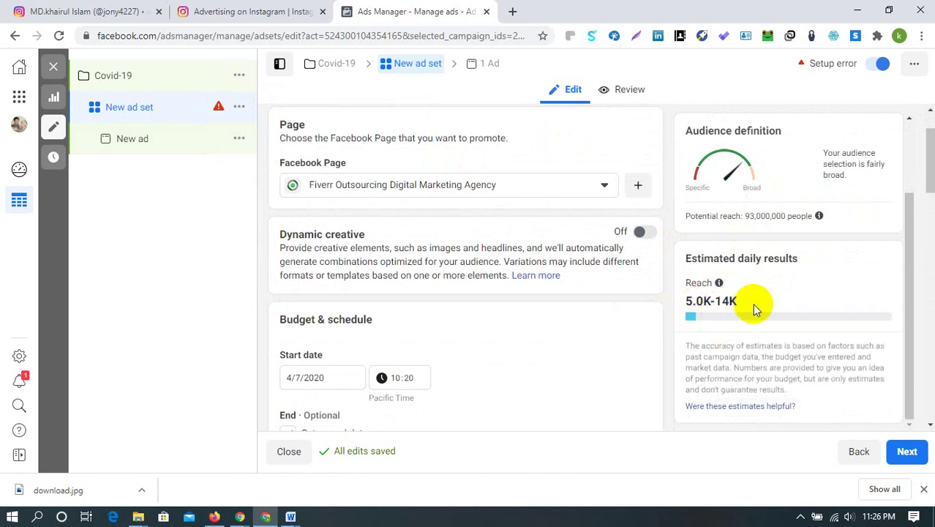
{"action": "scroll", "coordinate": [750, 297], "scroll_direction": "down", "scroll_amount": 5}
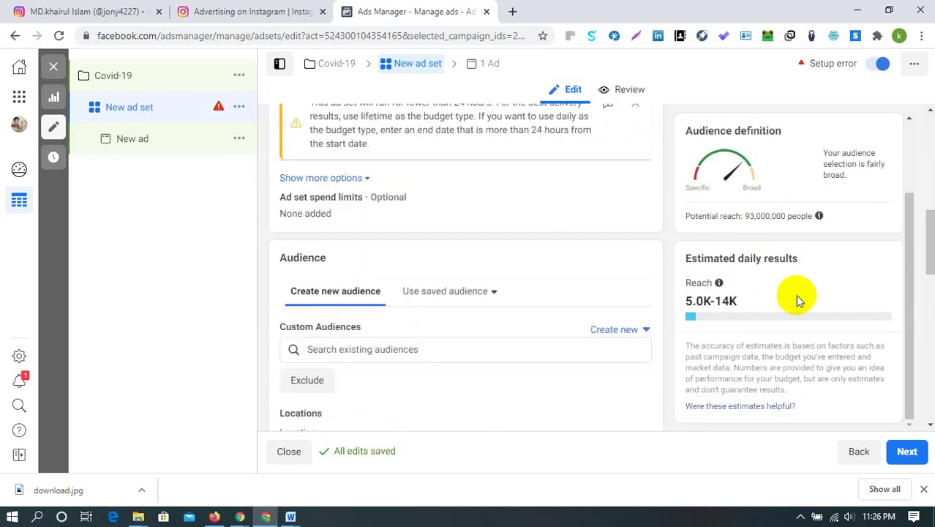
{"action": "scroll", "coordinate": [795, 294], "scroll_direction": "down", "scroll_amount": 5}
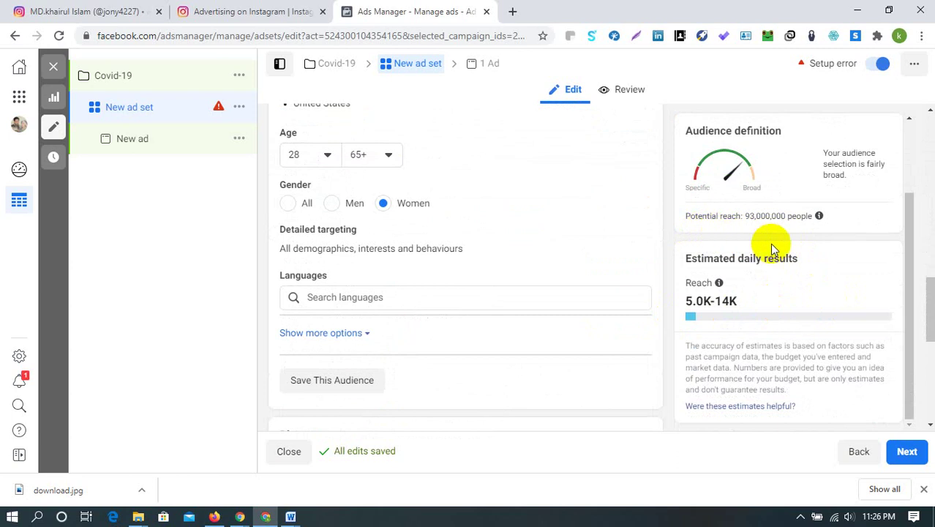
{"action": "scroll", "coordinate": [781, 253], "scroll_direction": "down", "scroll_amount": 2}
{"action": "scroll", "coordinate": [730, 297], "scroll_direction": "up", "scroll_amount": 3}
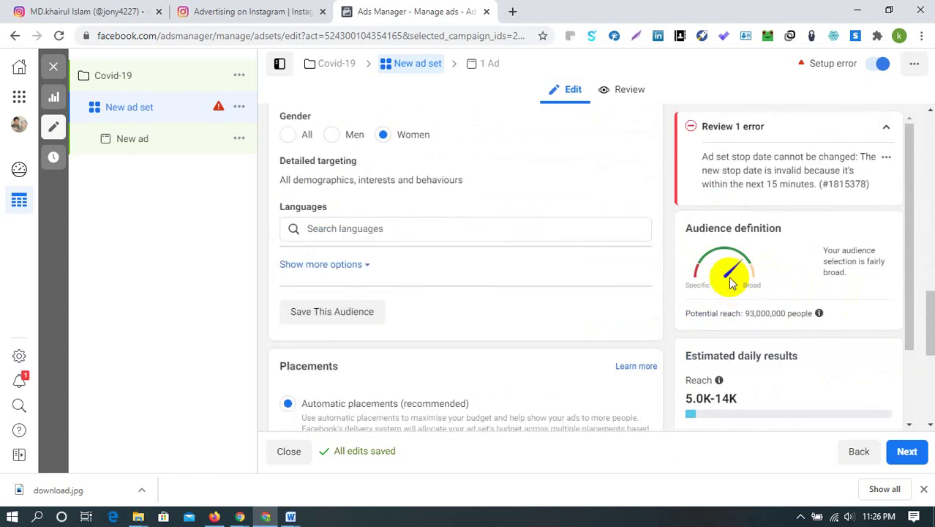
{"action": "scroll", "coordinate": [751, 278], "scroll_direction": "down", "scroll_amount": 2}
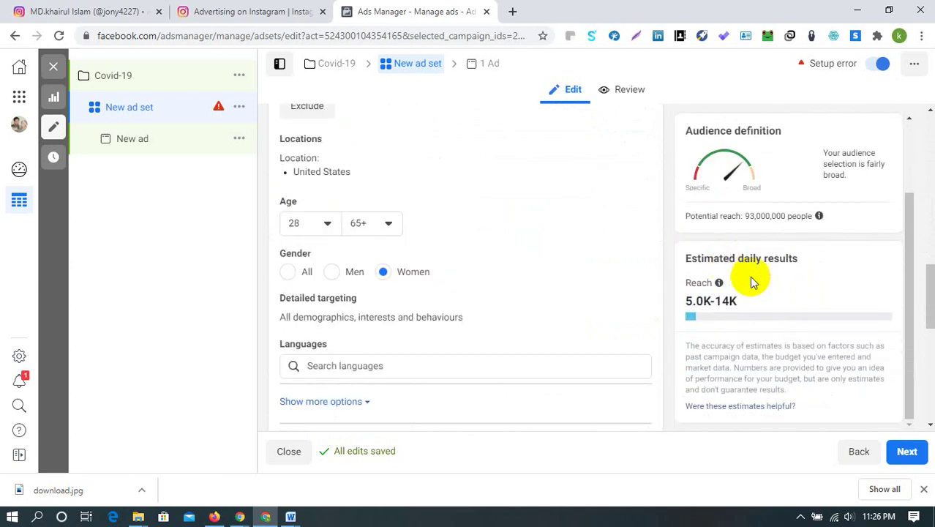
- Continue to the new ad and review its identity, ad setup and preview
{"action": "left_click", "coordinate": [907, 453]}
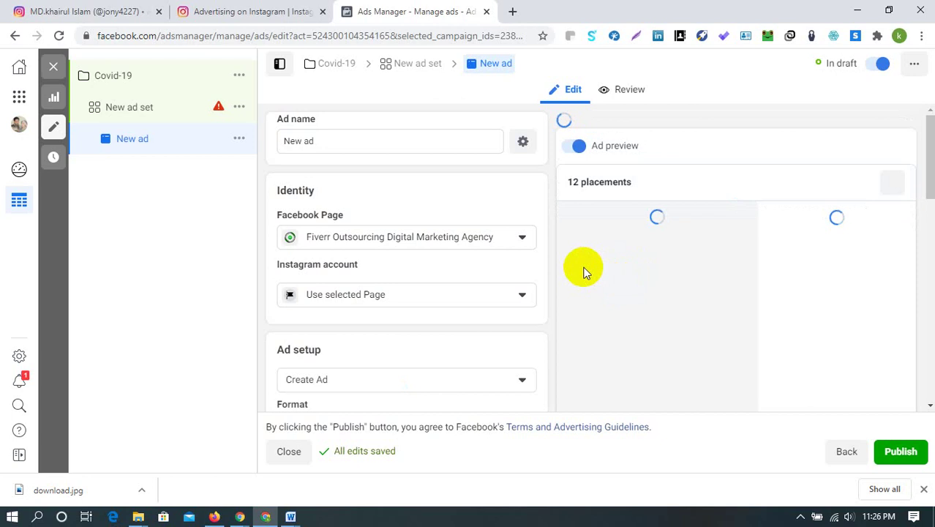
{"action": "scroll", "coordinate": [583, 272], "scroll_direction": "down", "scroll_amount": 2}
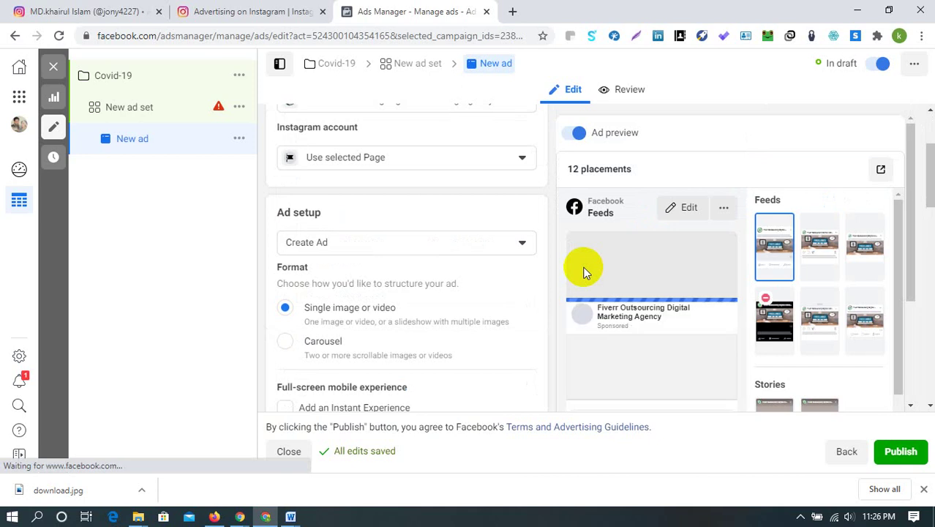
{"action": "scroll", "coordinate": [584, 270], "scroll_direction": "down", "scroll_amount": 2}
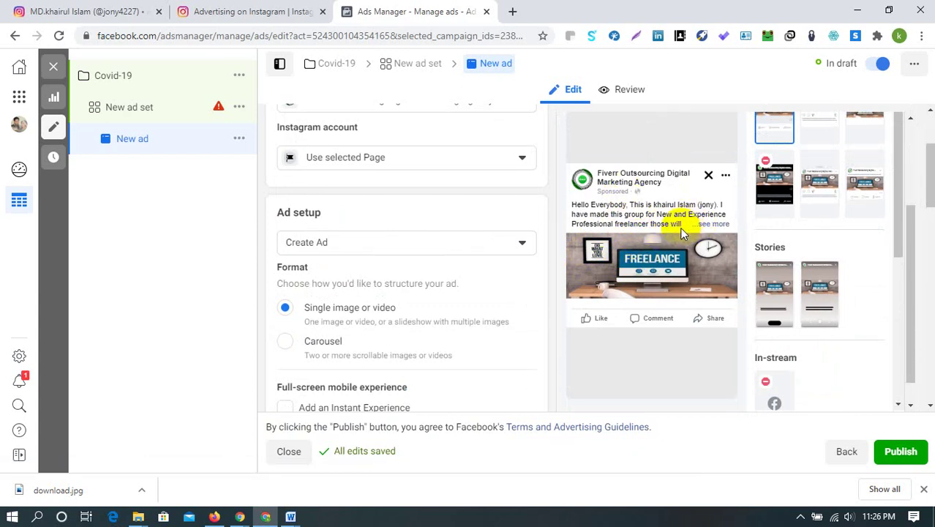
- Preview the ad in the Facebook video feeds placement and return to the Facebook News Feed preview
{"action": "scroll", "coordinate": [777, 201], "scroll_direction": "up", "scroll_amount": 2}
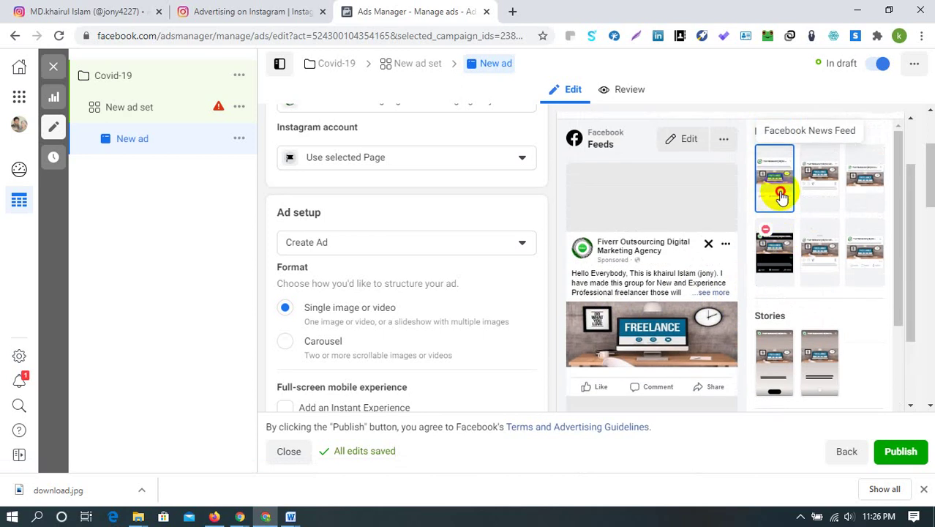
{"action": "left_click", "coordinate": [764, 235]}
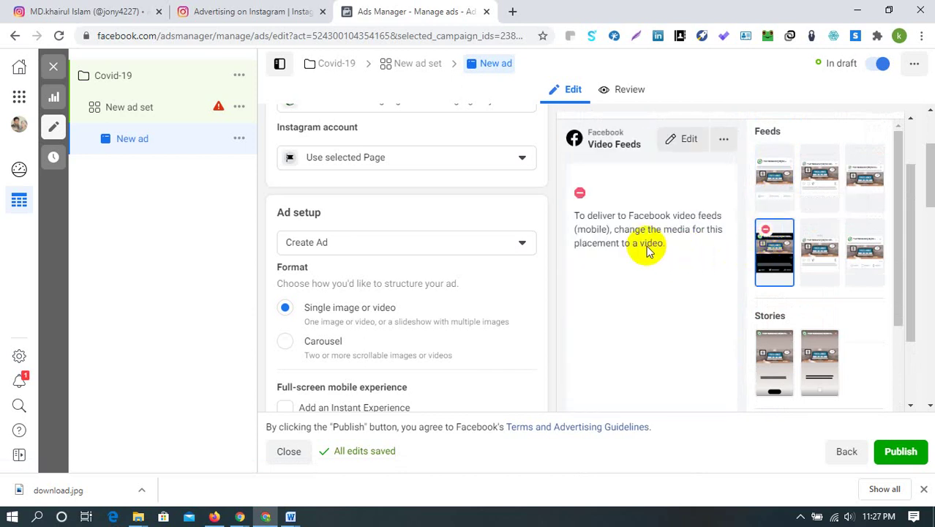
{"action": "scroll", "coordinate": [658, 223], "scroll_direction": "up", "scroll_amount": 2}
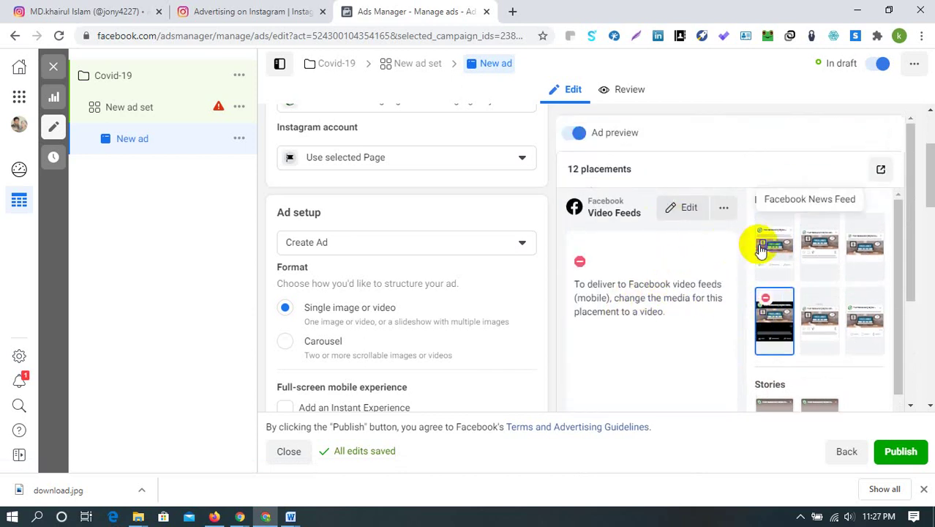
{"action": "left_click", "coordinate": [761, 249]}
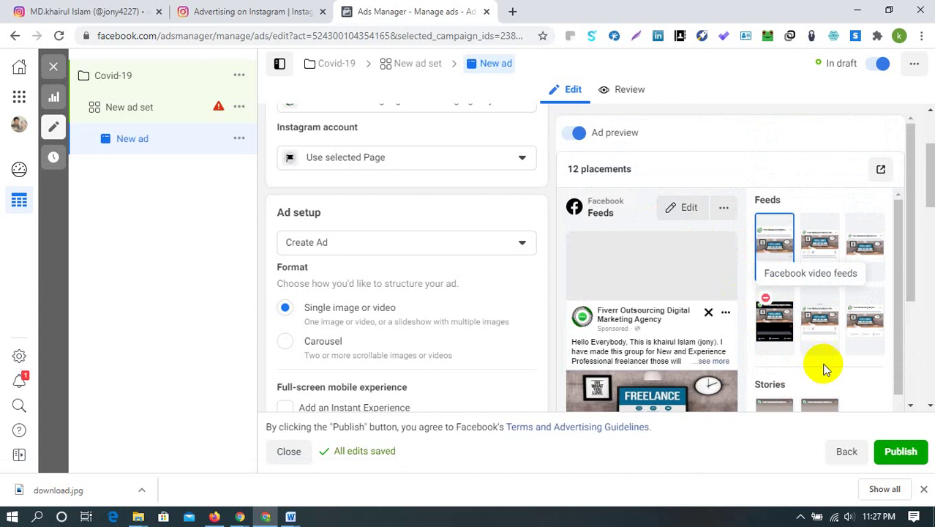
{"action": "scroll", "coordinate": [820, 359], "scroll_direction": "down", "scroll_amount": 2}
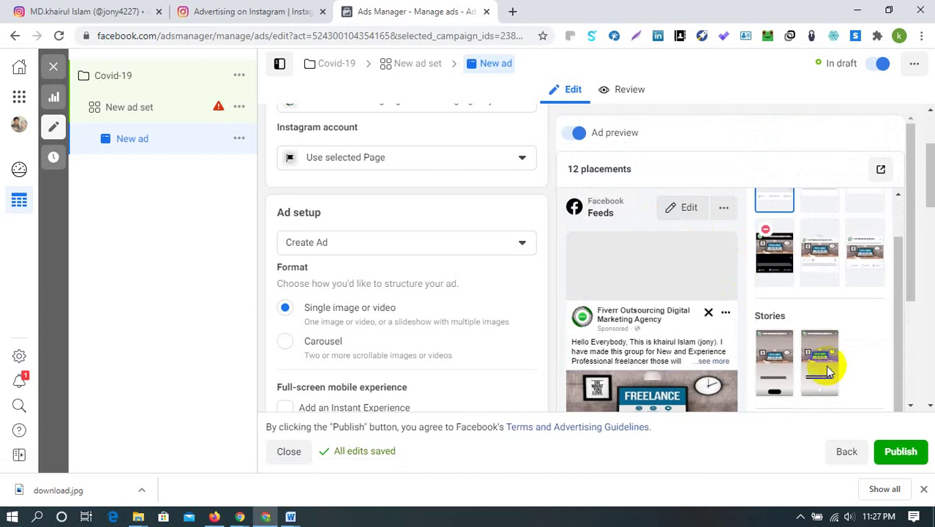
- Start publishing the ad, accept United States, US Dollar and America/Los_Angeles for the ad account, and view the card payment fields
{"action": "left_click", "coordinate": [899, 453]}
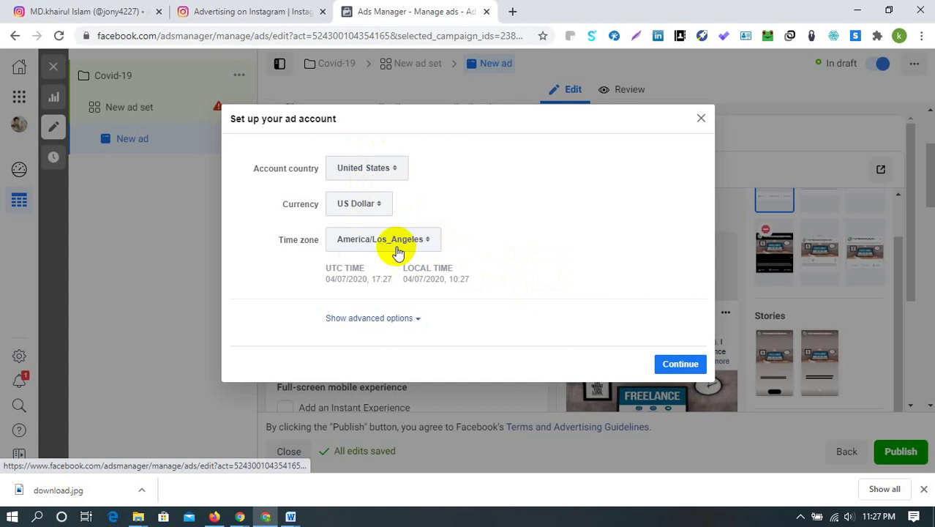
{"action": "left_click", "coordinate": [669, 365]}
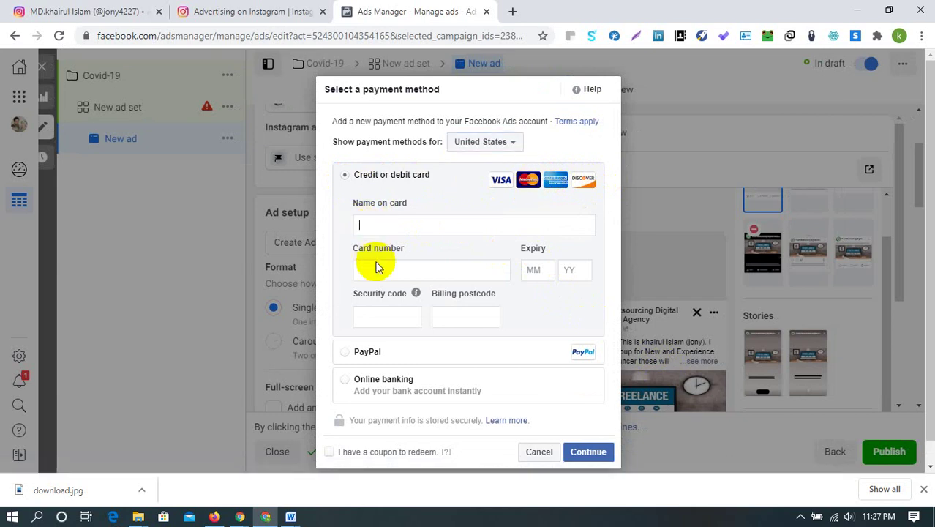
{"action": "left_click", "coordinate": [450, 317]}
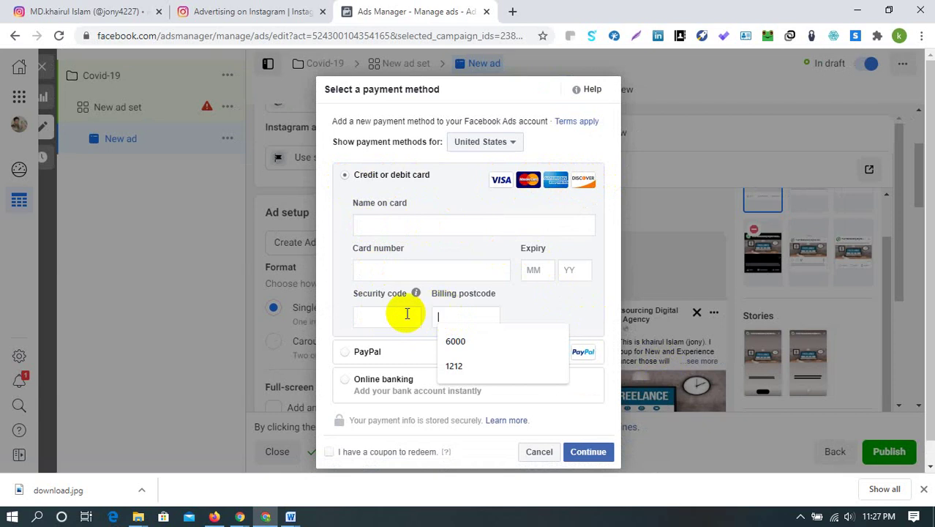
{"action": "left_click", "coordinate": [578, 296]}
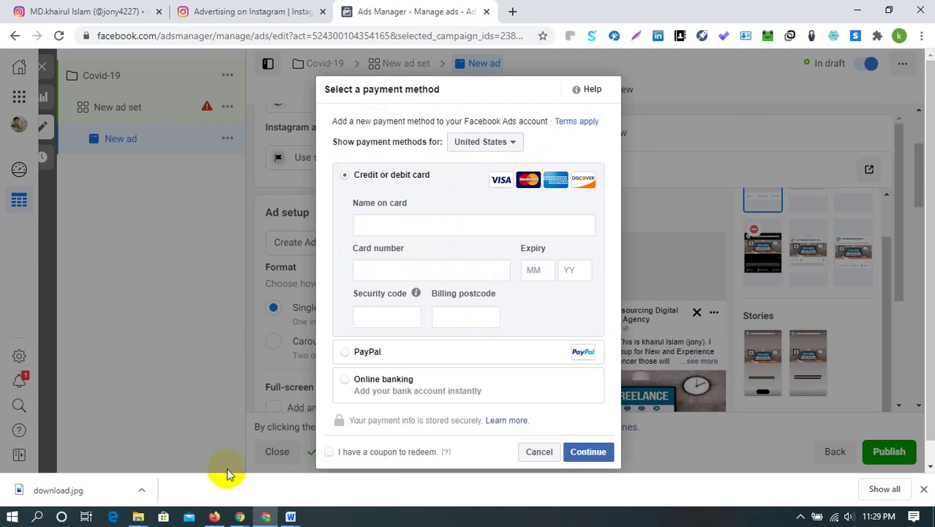
- Switch to the Word document of course notes and find topic 13 about setting up the Facebook Pixel
{"action": "left_click", "coordinate": [291, 514]}
{"action": "left_click", "coordinate": [357, 486]}
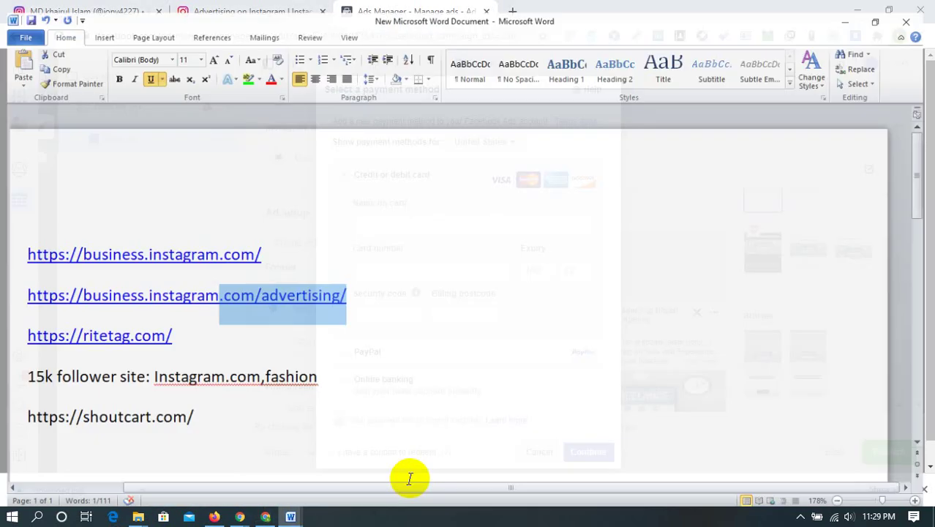
{"action": "scroll", "coordinate": [290, 344], "scroll_direction": "down", "scroll_amount": 10}
{"action": "scroll", "coordinate": [280, 349], "scroll_direction": "down", "scroll_amount": 5}
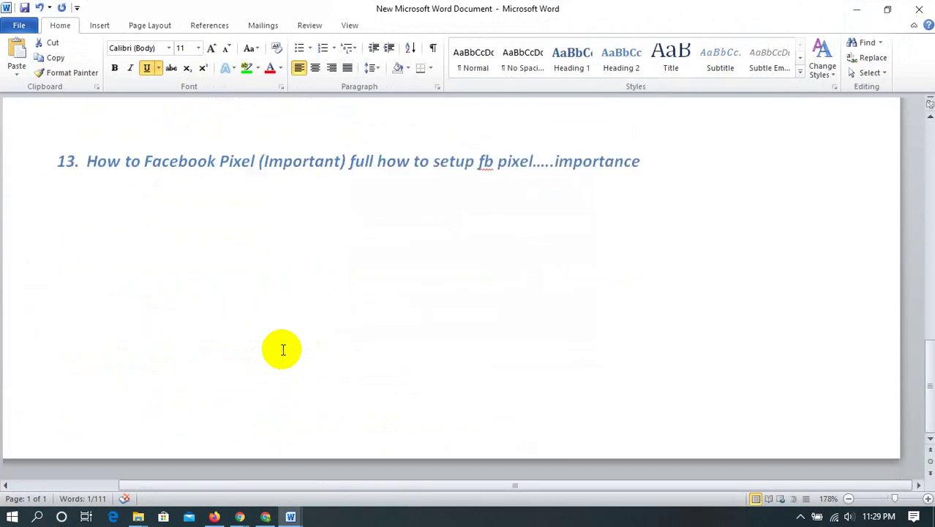
{"action": "scroll", "coordinate": [282, 348], "scroll_direction": "up", "scroll_amount": 4}
{"action": "scroll", "coordinate": [220, 354], "scroll_direction": "down", "scroll_amount": 3}
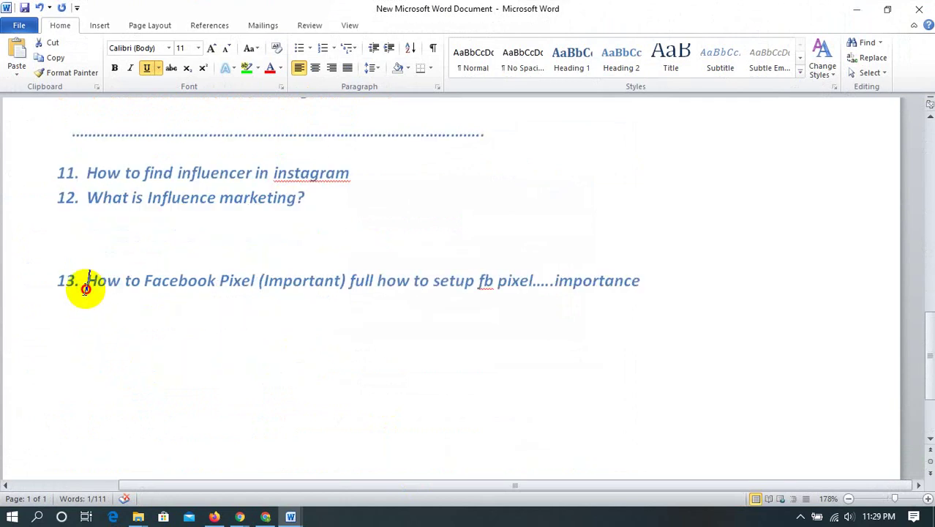
- Highlight the line of topic 13 about the Facebook Pixel in the course notes
{"action": "mouse_move", "coordinate": [85, 282]}
{"action": "left_mouse_down"}
{"action": "mouse_move", "coordinate": [303, 291]}
{"action": "mouse_move", "coordinate": [636, 275]}
{"action": "mouse_move", "coordinate": [646, 286]}
{"action": "mouse_move", "coordinate": [639, 278]}
{"action": "mouse_move", "coordinate": [472, 293]}
{"action": "mouse_move", "coordinate": [79, 299]}
{"action": "left_mouse_up"}
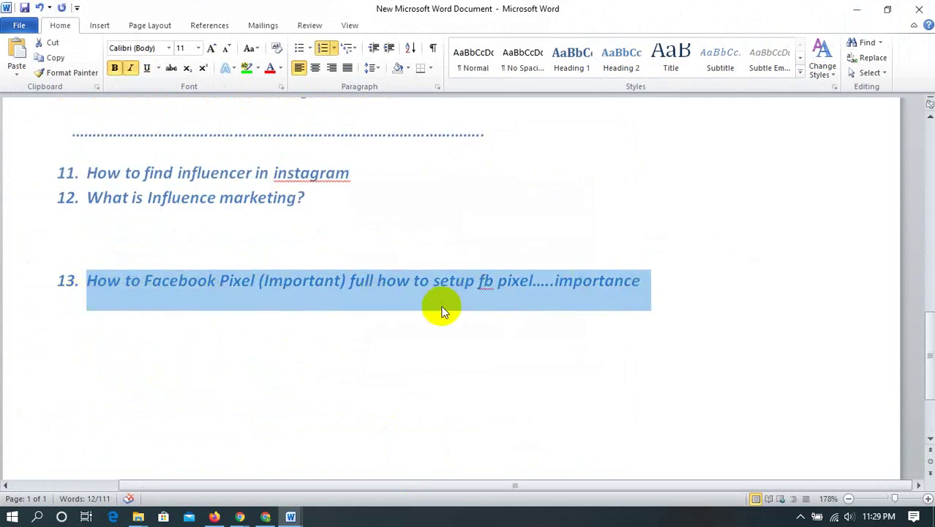
{"action": "left_click", "coordinate": [580, 294]}
{"action": "left_click_drag", "start_coordinate": [640, 278], "coordinate": [105, 278]}
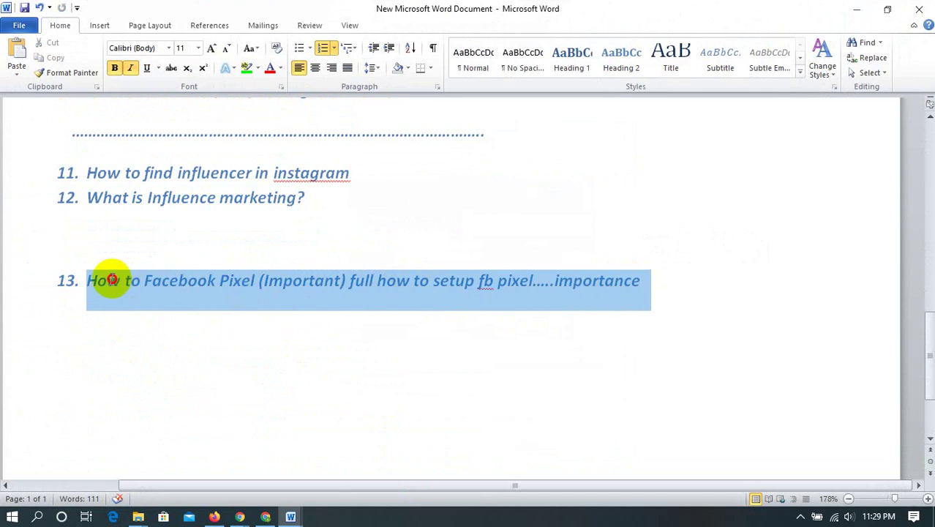
- Review topics 8 to 13 in the course notes and highlight topics 11 and 12 on Instagram influencers and influence marketing
{"action": "left_click", "coordinate": [291, 513]}
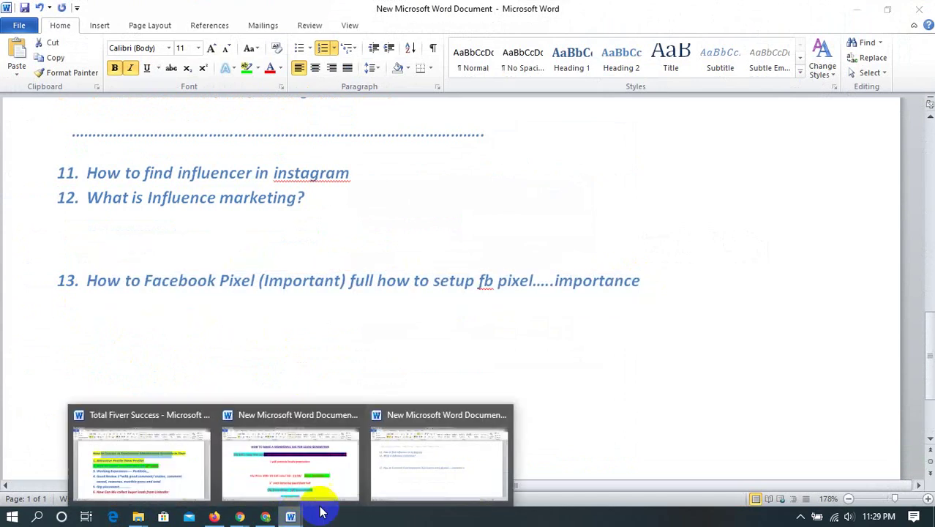
{"action": "left_click", "coordinate": [386, 461]}
{"action": "scroll", "coordinate": [409, 366], "scroll_direction": "up", "scroll_amount": 5}
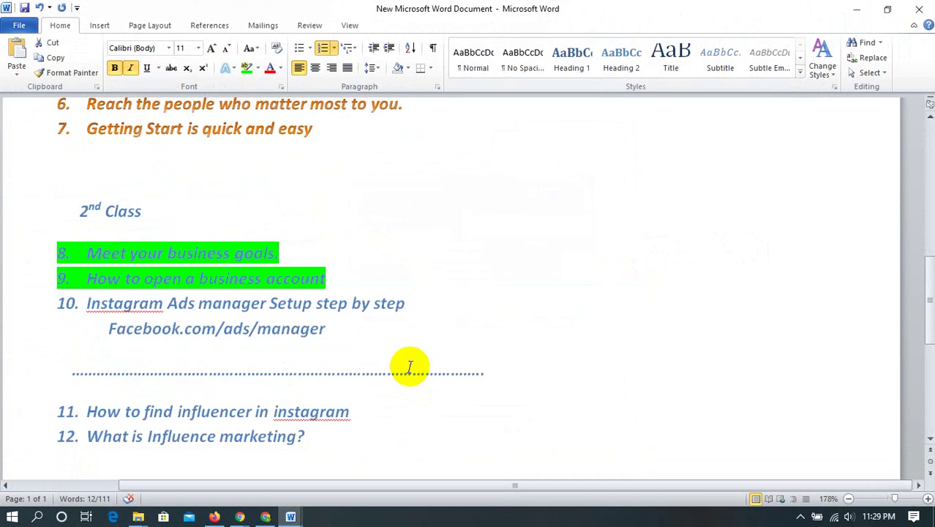
{"action": "scroll", "coordinate": [292, 403], "scroll_direction": "down", "scroll_amount": 3}
{"action": "left_click", "coordinate": [304, 316]}
{"action": "left_click_drag", "start_coordinate": [303, 316], "coordinate": [68, 292]}
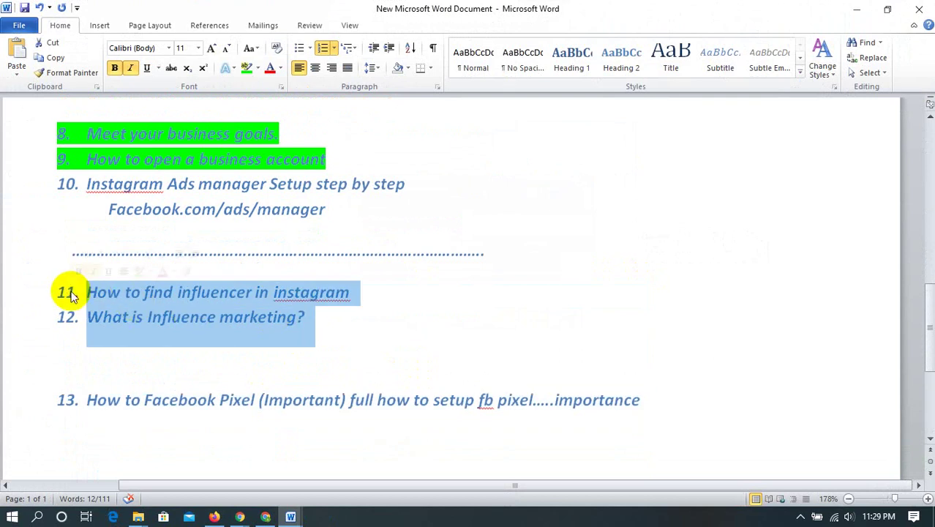
{"action": "left_click", "coordinate": [316, 322]}
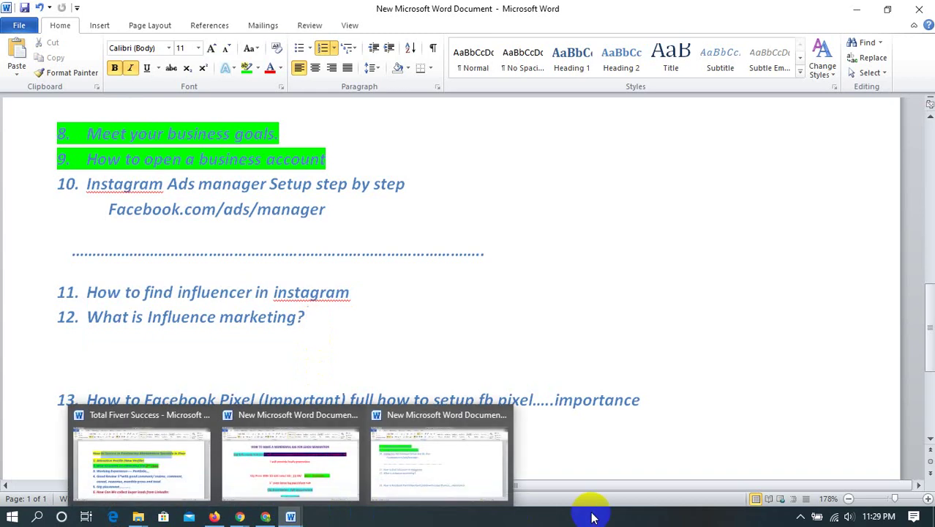
{"action": "left_click", "coordinate": [801, 519]}
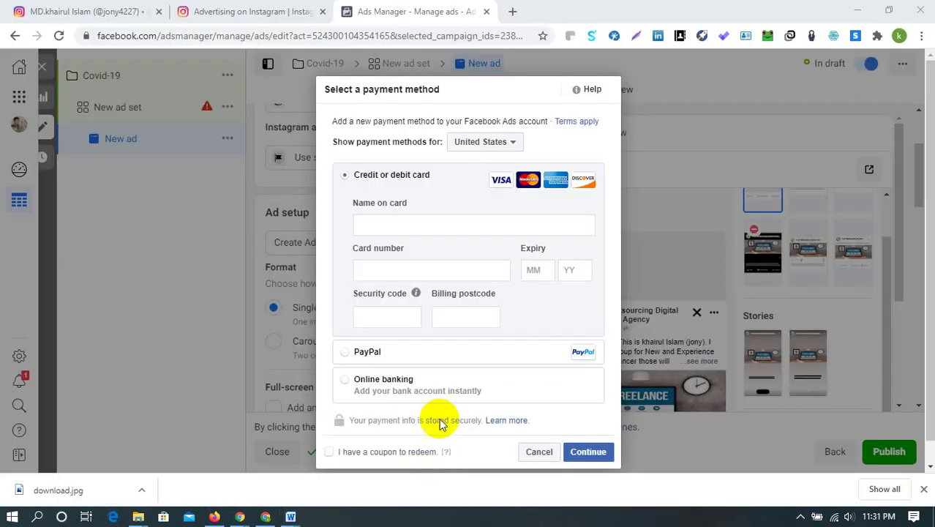
- In Ads Manager, cancel the payment method selection and open the Facebook Feeds placement for editing
{"action": "left_click", "coordinate": [521, 454]}
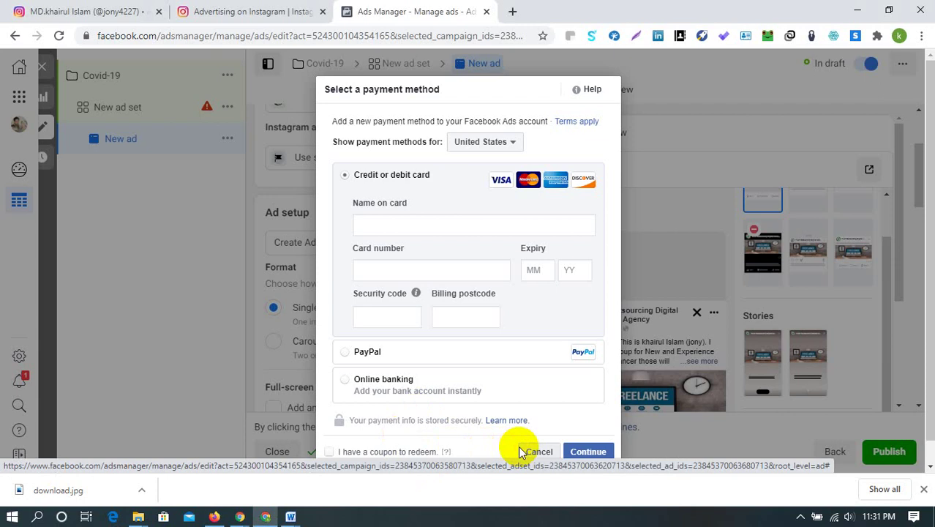
{"action": "left_click", "coordinate": [521, 452]}
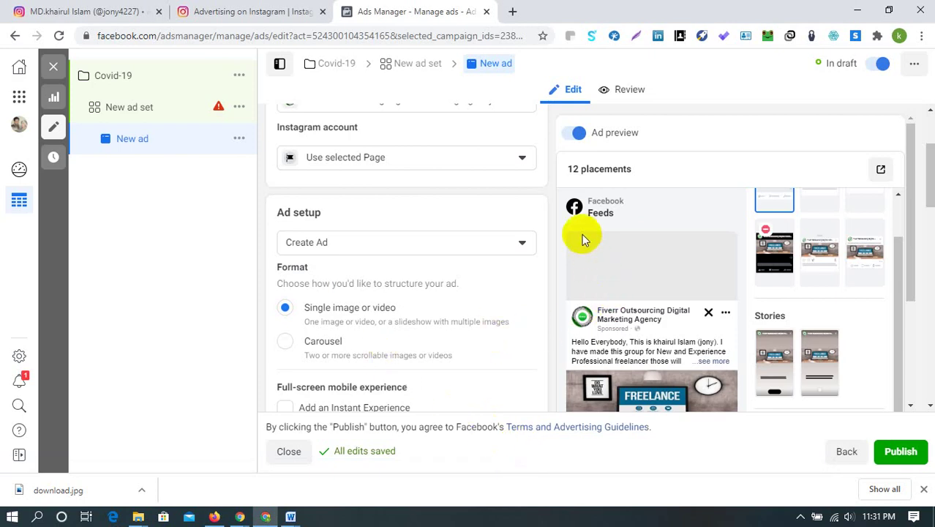
{"action": "scroll", "coordinate": [589, 243], "scroll_direction": "down", "scroll_amount": 1}
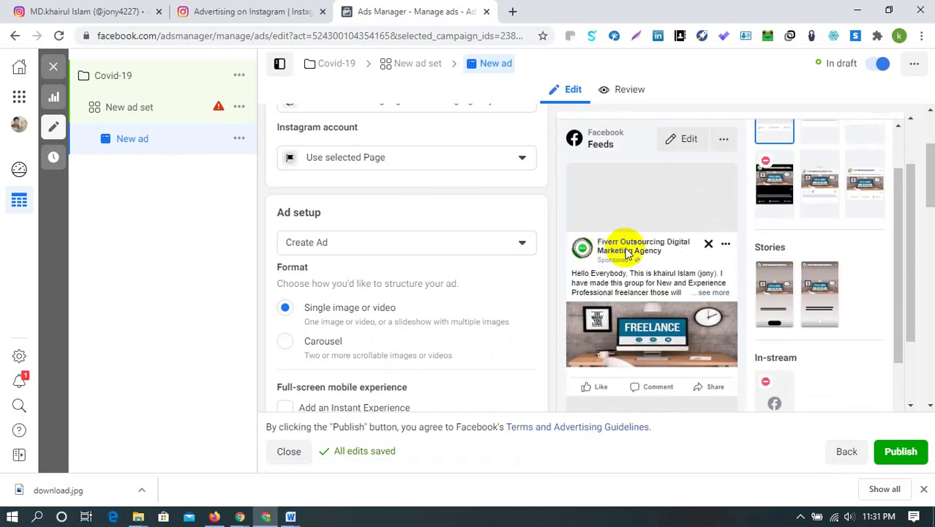
{"action": "left_click", "coordinate": [688, 143]}
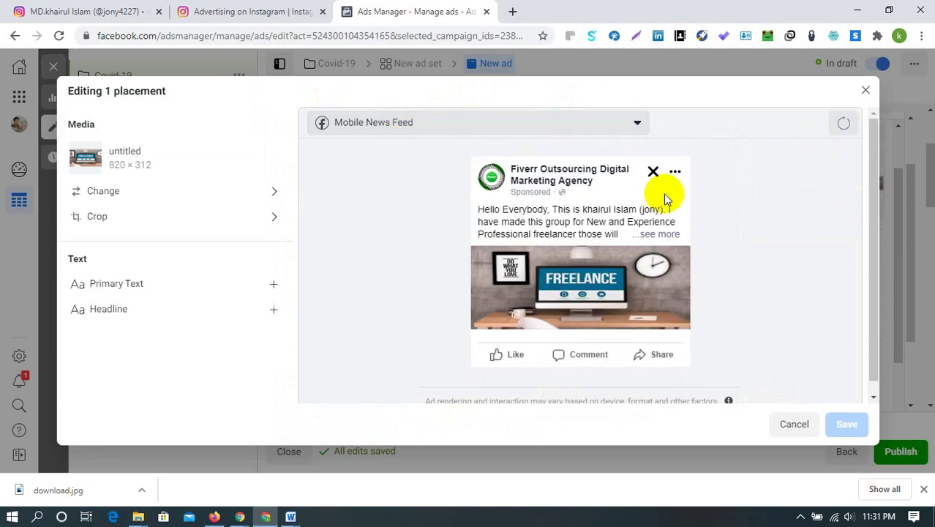
- Examine the placement's Mobile News Feed preview and list the available news feed previews
{"action": "scroll", "coordinate": [619, 275], "scroll_direction": "down", "scroll_amount": 1}
{"action": "scroll", "coordinate": [619, 275], "scroll_direction": "up", "scroll_amount": 1}
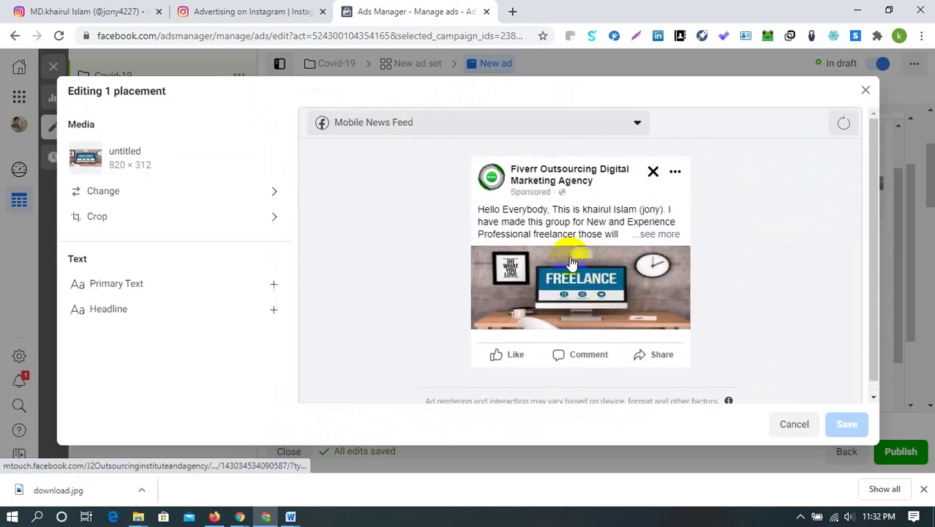
{"action": "left_click", "coordinate": [353, 128]}
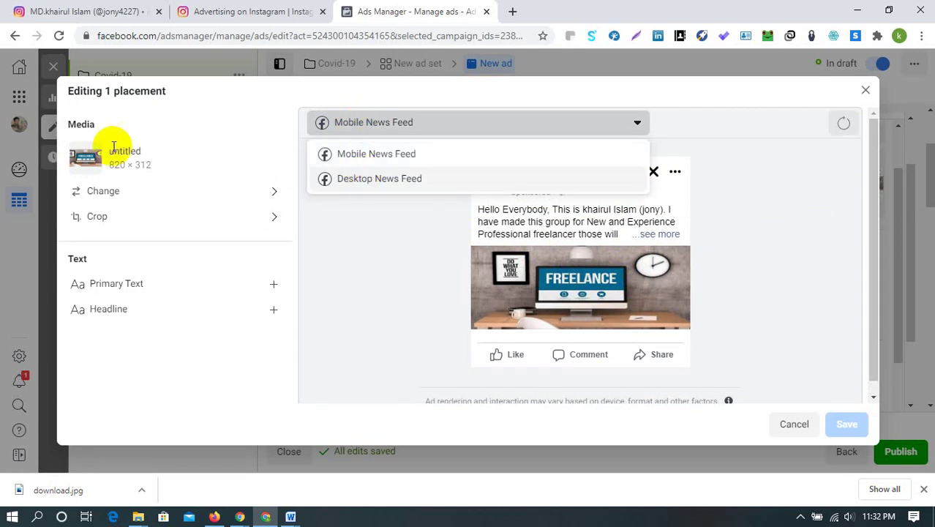
- Open the placement's media change options and browse the account images available as replacements
{"action": "left_click", "coordinate": [104, 203]}
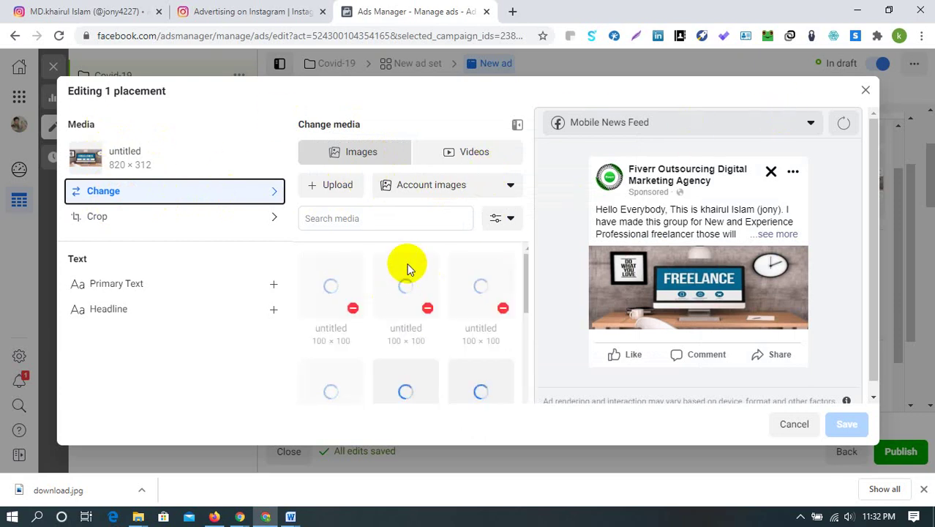
{"action": "scroll", "coordinate": [330, 299], "scroll_direction": "down", "scroll_amount": 1}
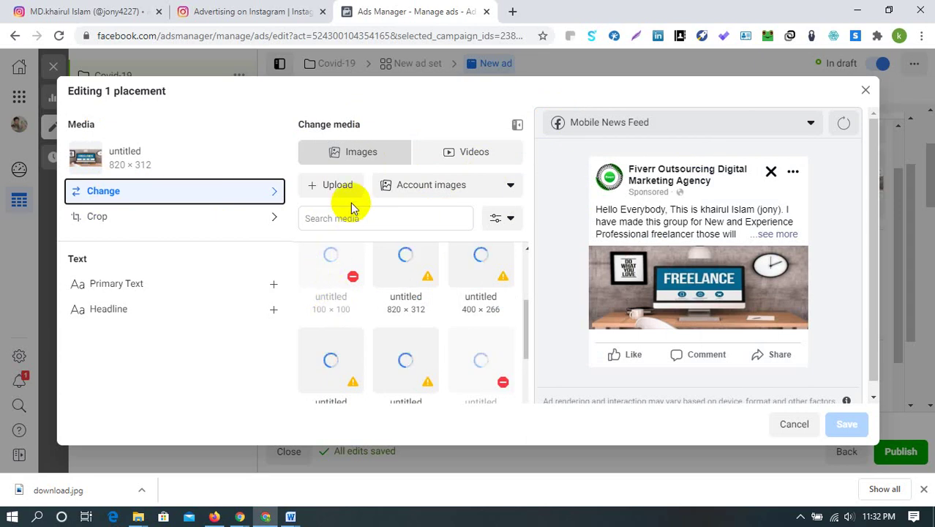
{"action": "scroll", "coordinate": [512, 229], "scroll_direction": "down", "scroll_amount": 3}
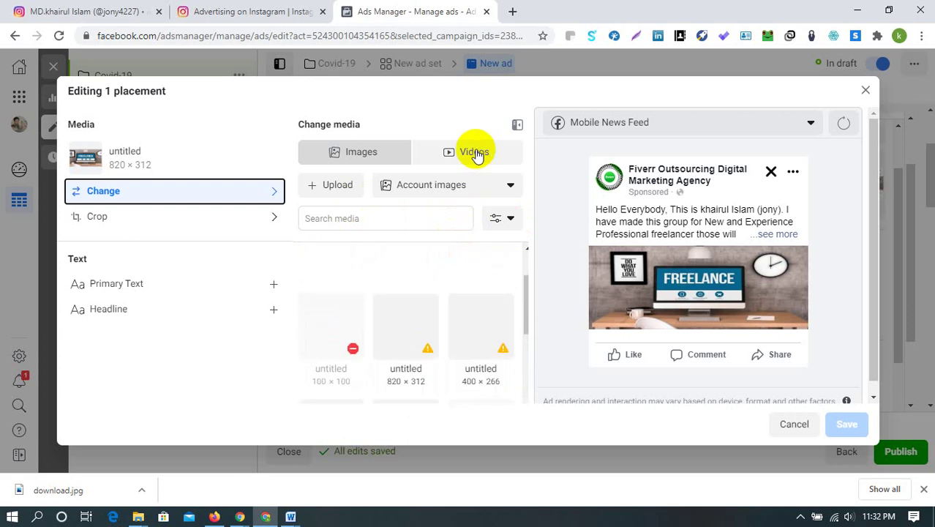
{"action": "left_click", "coordinate": [375, 167]}
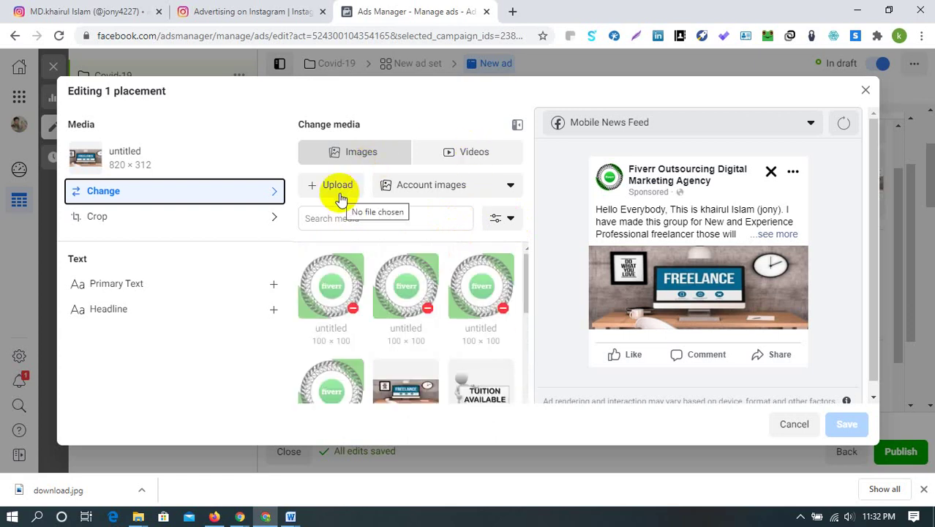
{"action": "scroll", "coordinate": [404, 284], "scroll_direction": "down", "scroll_amount": 5}
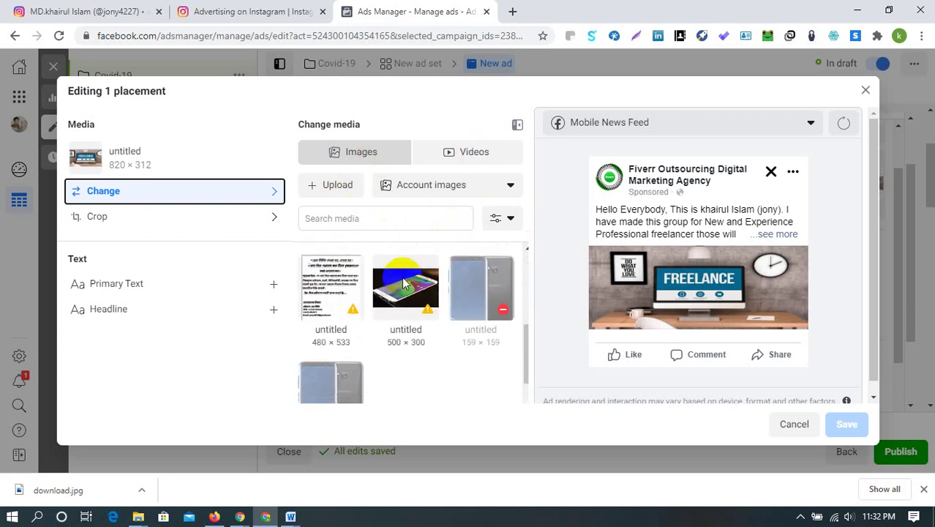
{"action": "scroll", "coordinate": [403, 282], "scroll_direction": "up", "scroll_amount": 3}
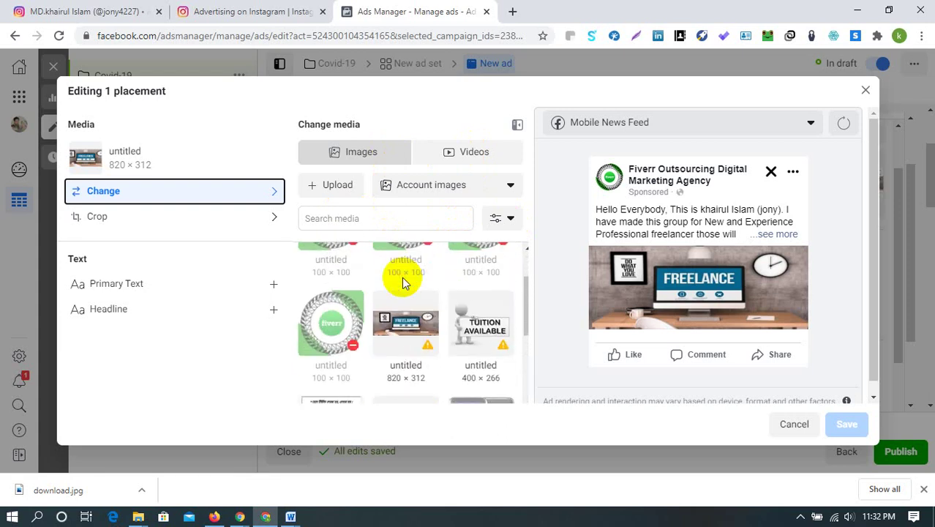
{"action": "scroll", "coordinate": [403, 282], "scroll_direction": "down", "scroll_amount": 3}
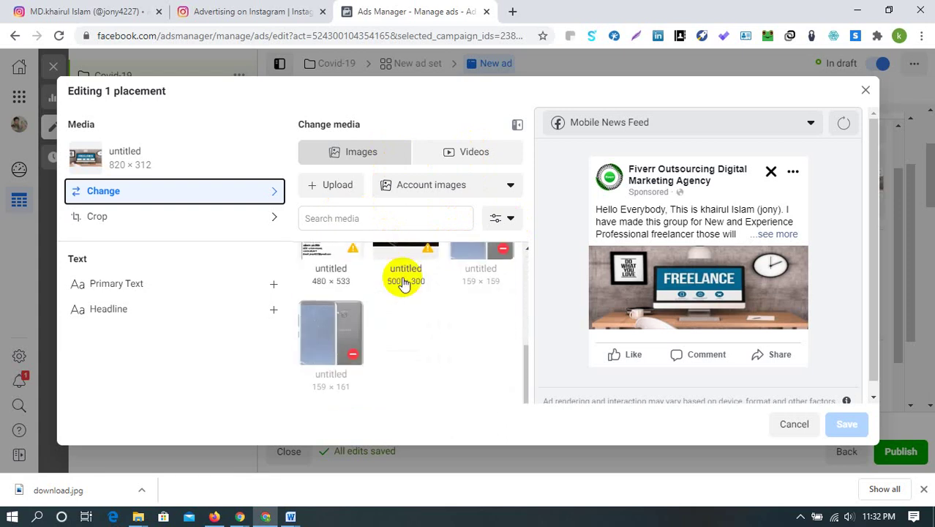
{"action": "scroll", "coordinate": [403, 284], "scroll_direction": "down", "scroll_amount": 1}
{"action": "scroll", "coordinate": [403, 284], "scroll_direction": "up", "scroll_amount": 1}
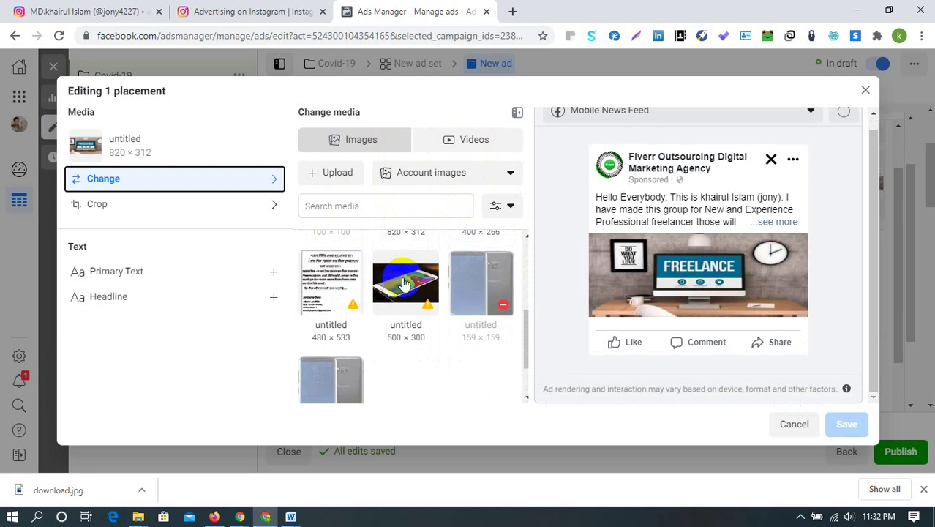
{"action": "scroll", "coordinate": [403, 282], "scroll_direction": "up", "scroll_amount": 3}
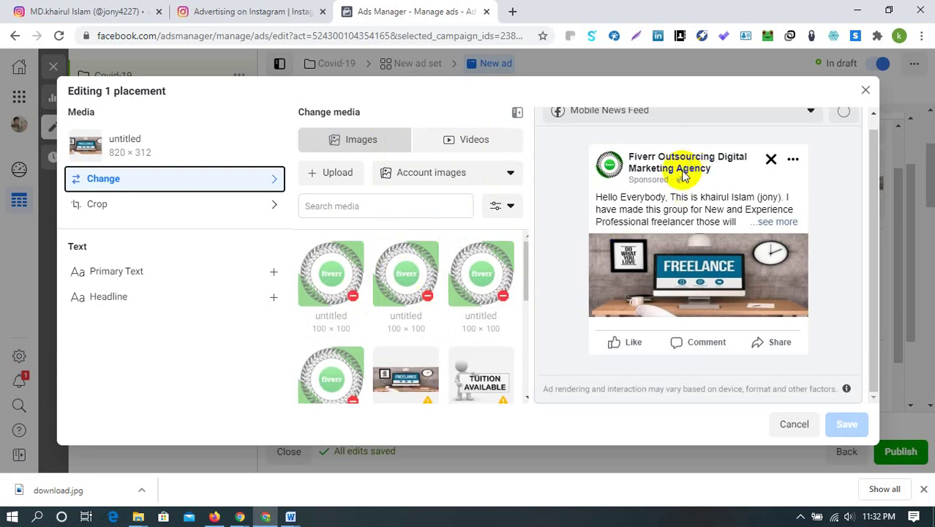
{"action": "scroll", "coordinate": [637, 172], "scroll_direction": "up", "scroll_amount": 1}
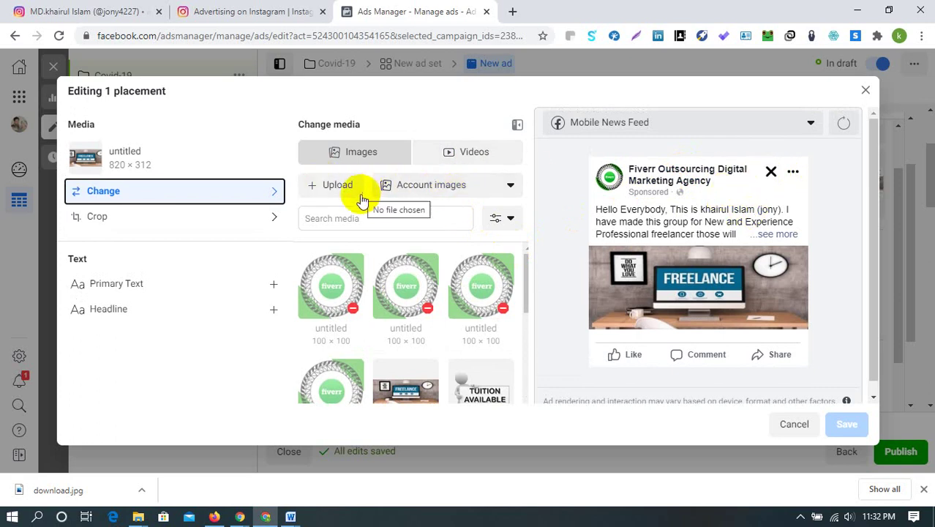
{"action": "scroll", "coordinate": [377, 249], "scroll_direction": "down", "scroll_amount": 6}
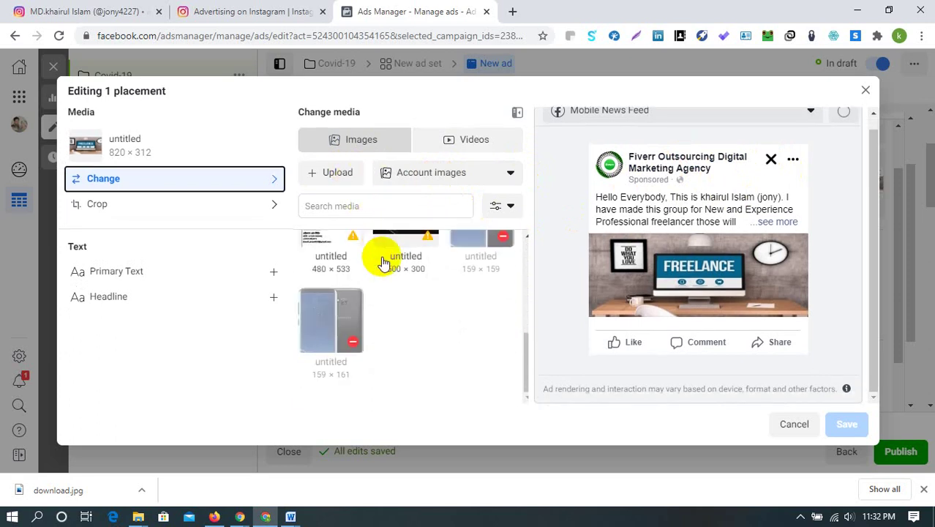
{"action": "scroll", "coordinate": [381, 259], "scroll_direction": "up", "scroll_amount": 6}
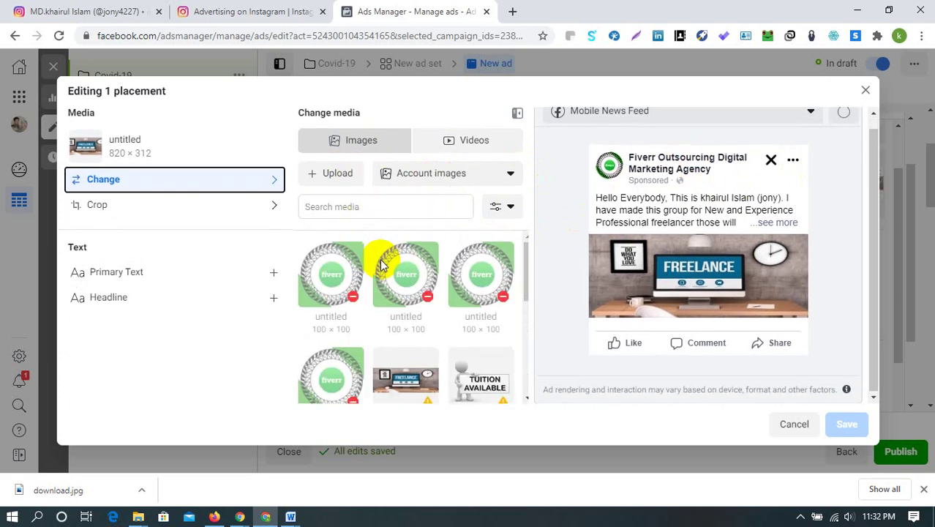
{"action": "scroll", "coordinate": [379, 258], "scroll_direction": "down", "scroll_amount": 5}
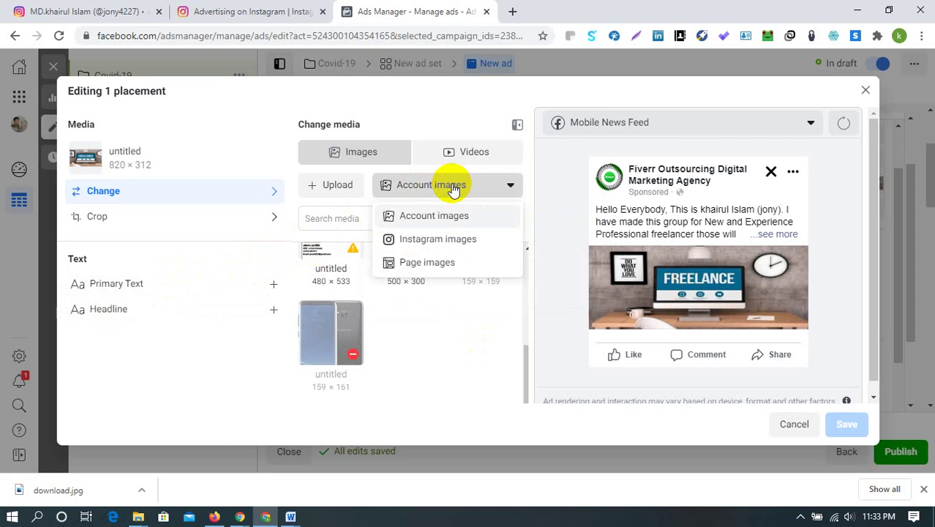
- Show the Instagram images as the media source and try to choose the Fiverr logo for the placement
{"action": "left_click", "coordinate": [422, 238]}
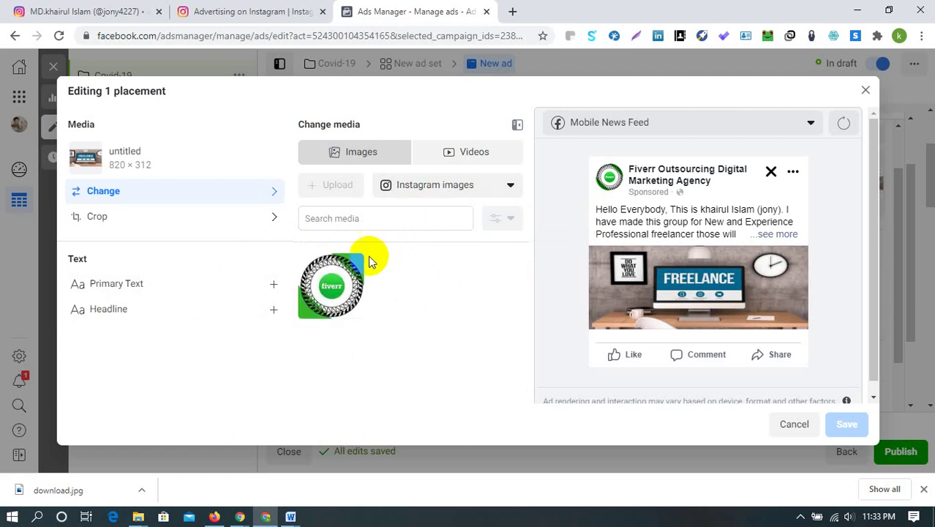
{"action": "left_click", "coordinate": [327, 290]}
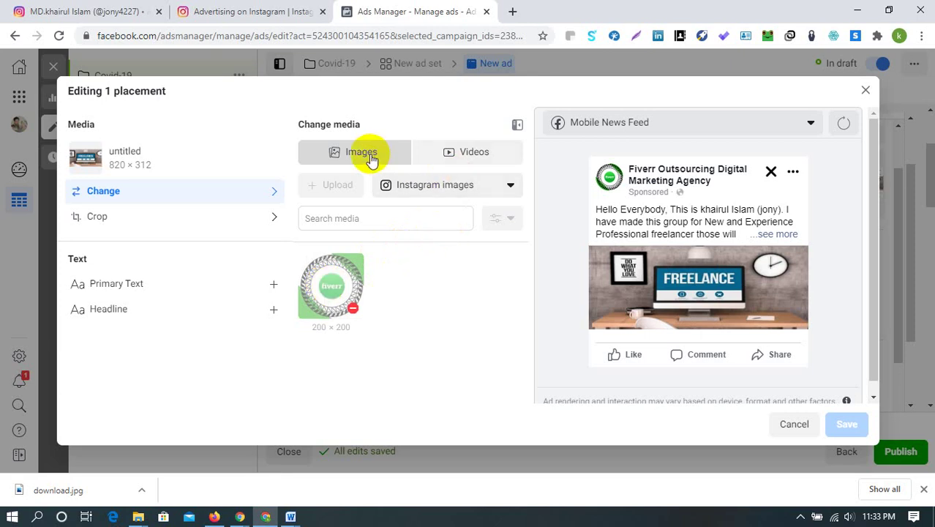
{"action": "left_click", "coordinate": [348, 217]}
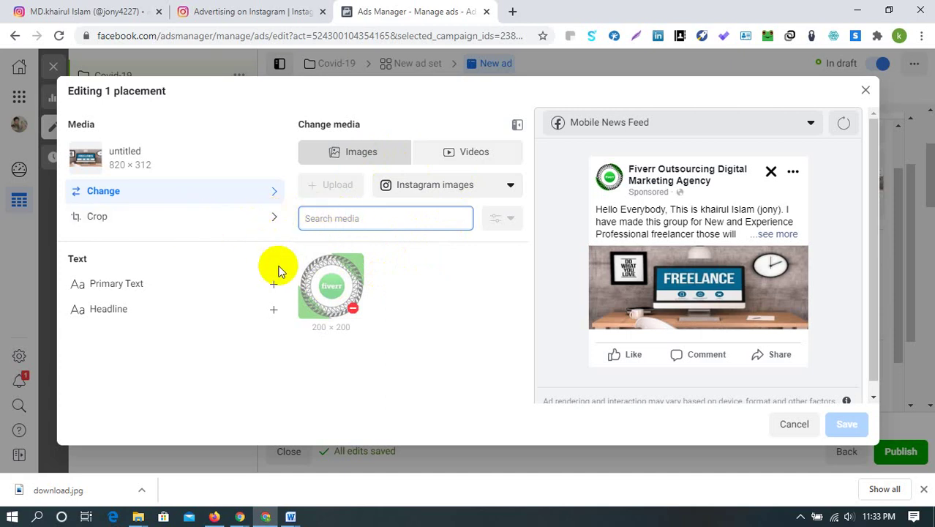
- Review the placement's primary text and close the placement editor without saving
{"action": "left_click", "coordinate": [160, 284]}
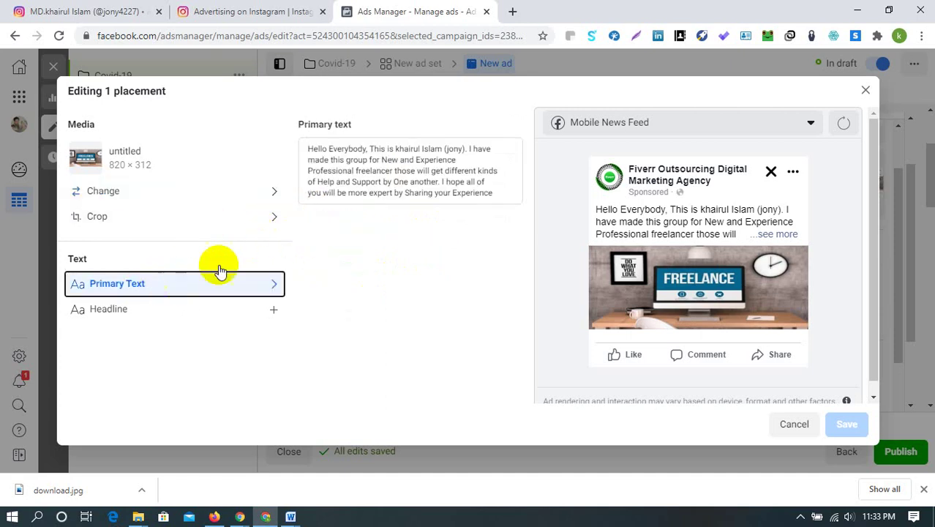
{"action": "scroll", "coordinate": [329, 162], "scroll_direction": "down", "scroll_amount": 1}
{"action": "scroll", "coordinate": [329, 162], "scroll_direction": "up", "scroll_amount": 1}
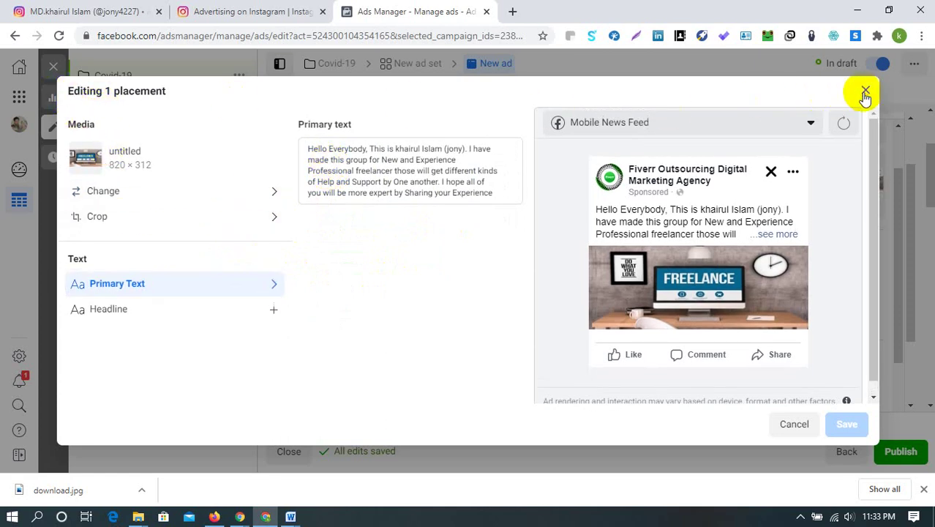
{"action": "left_click", "coordinate": [864, 92]}
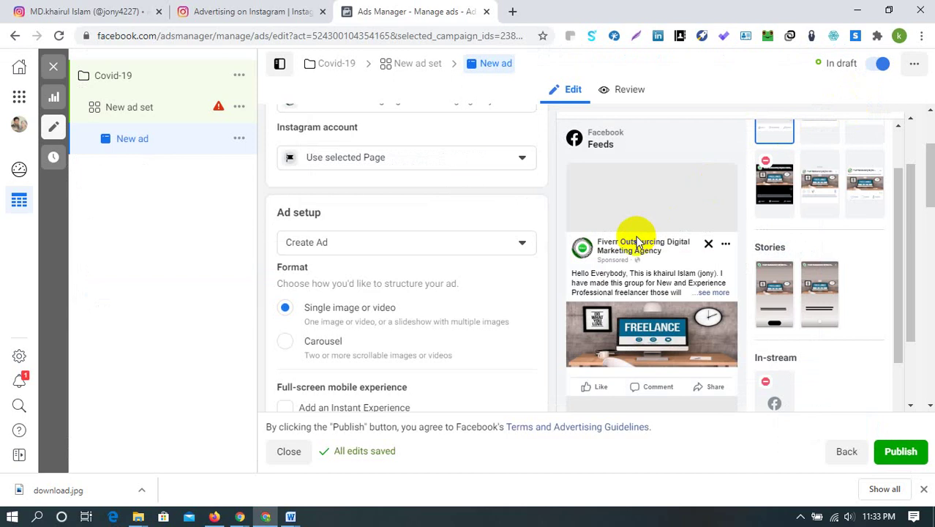
- Switch to the Google Meet window to check the participants and the meeting chat
{"action": "scroll", "coordinate": [636, 241], "scroll_direction": "up", "scroll_amount": 1}
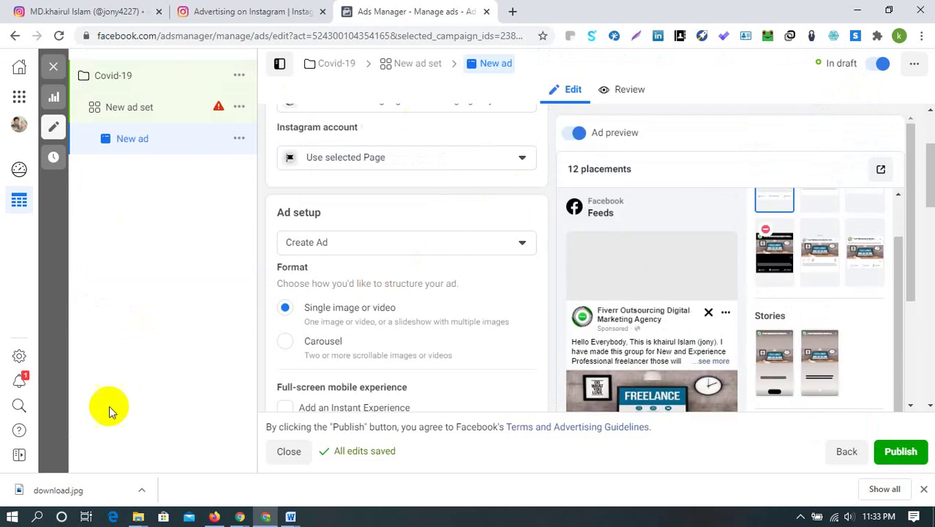
{"action": "left_click", "coordinate": [214, 516]}
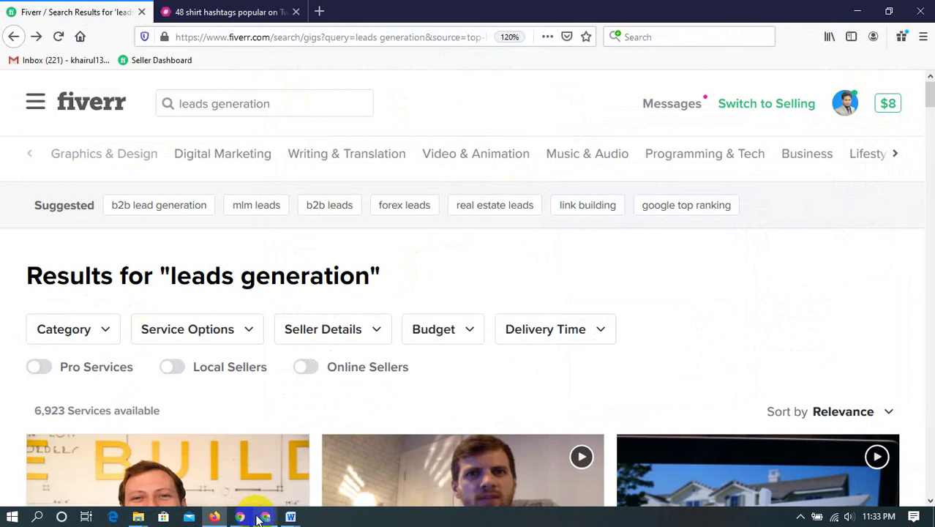
{"action": "mouse_move", "coordinate": [263, 517]}
{"action": "left_click", "coordinate": [199, 458]}
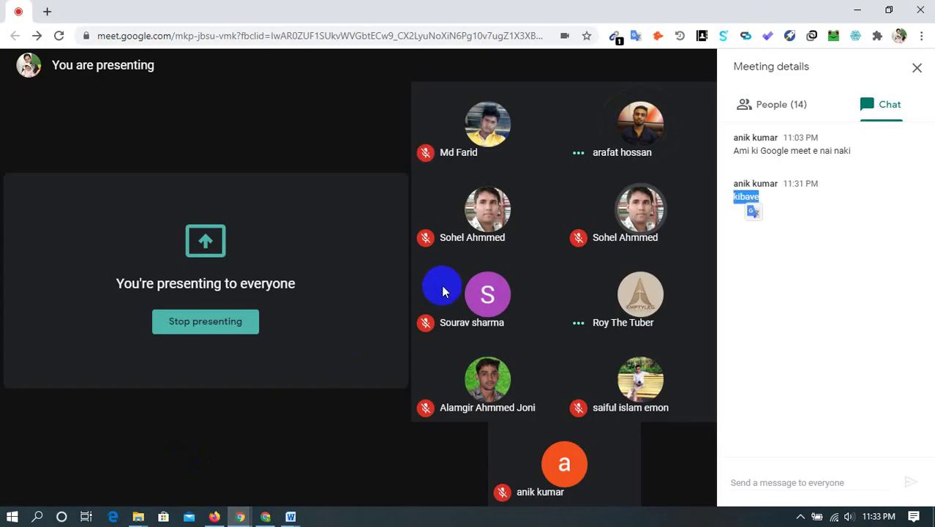
- Adjust the computer's speaker volume during the meeting, trying 35 and 33 before setting it to 37
{"action": "mouse_move", "coordinate": [621, 145]}
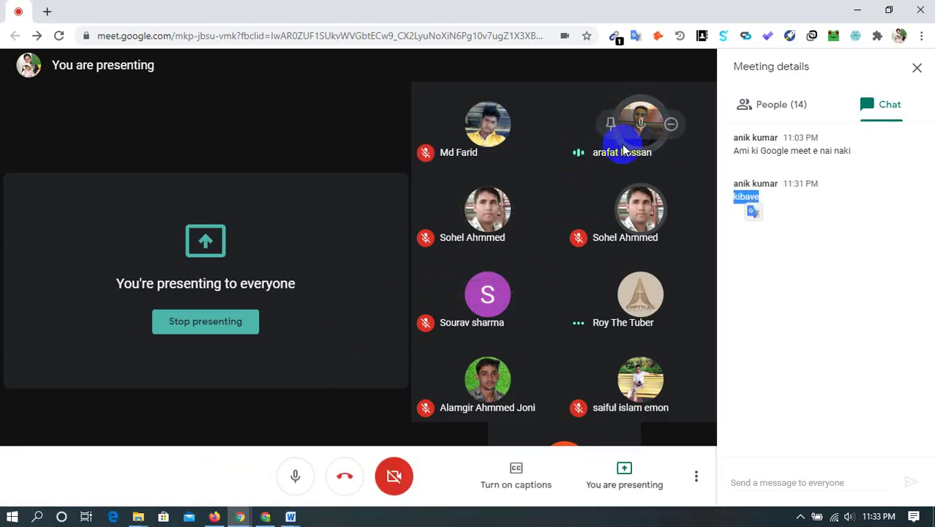
{"action": "left_click", "coordinate": [847, 517]}
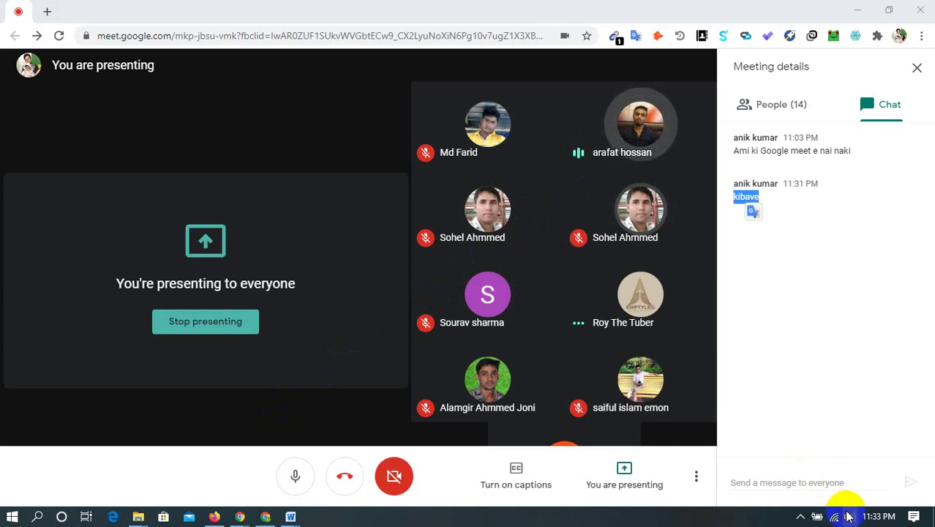
{"action": "scroll", "coordinate": [847, 516], "scroll_direction": "up", "scroll_amount": 3}
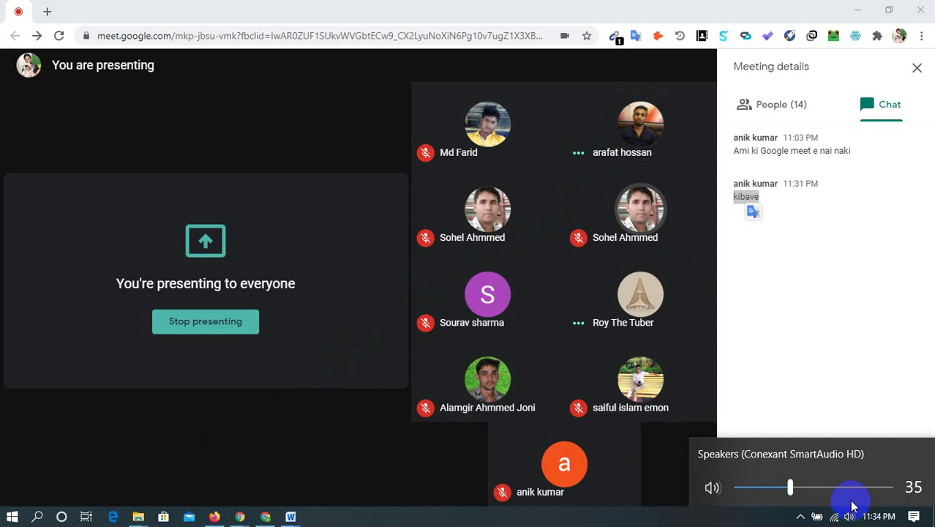
{"action": "mouse_move", "coordinate": [793, 379]}
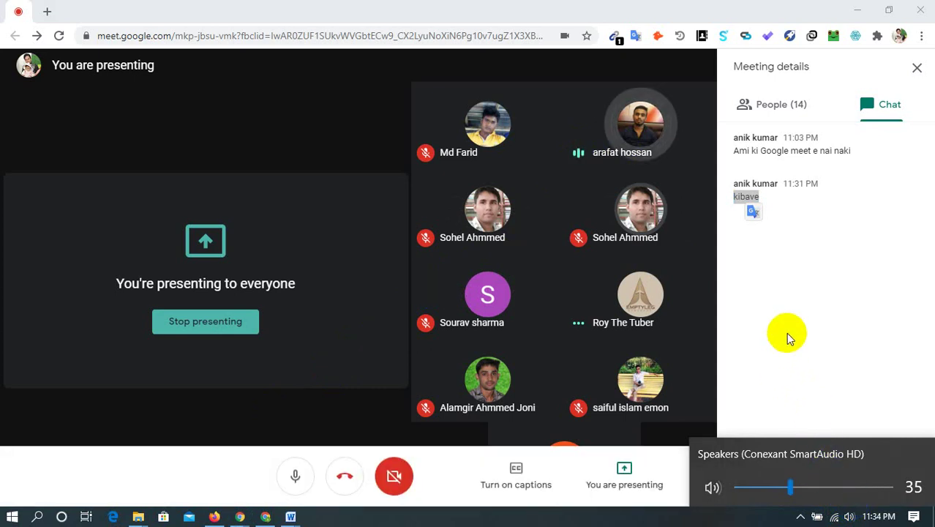
{"action": "key", "text": "XF86AudioLowerVolume"}
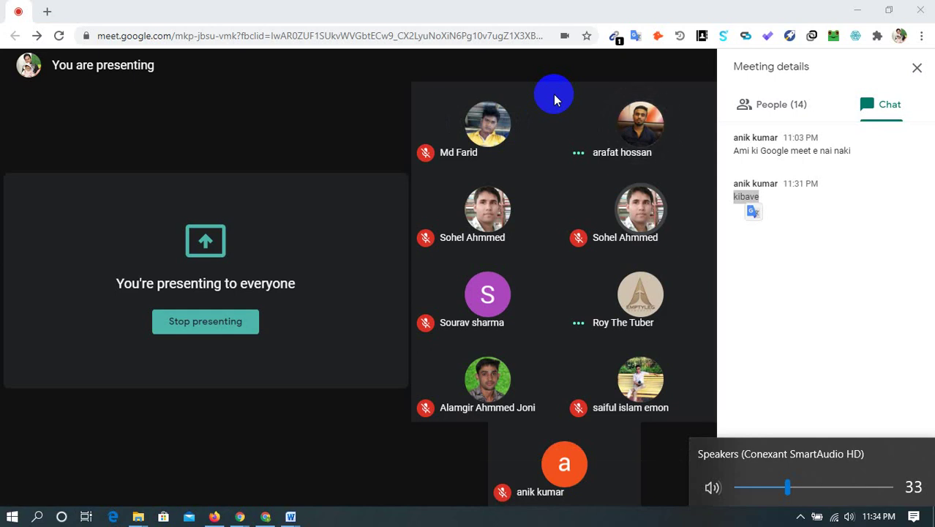
{"action": "mouse_move", "coordinate": [533, 130]}
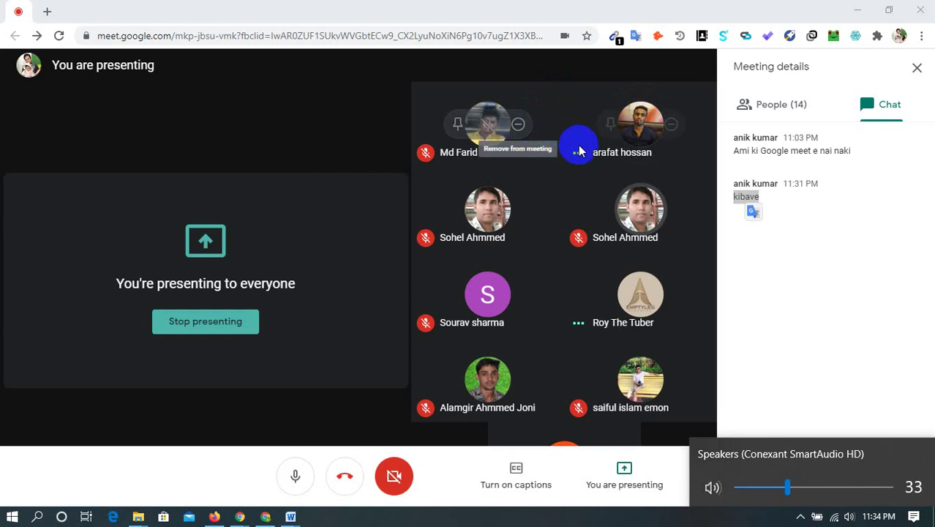
{"action": "mouse_move", "coordinate": [486, 215]}
{"action": "mouse_move", "coordinate": [522, 423]}
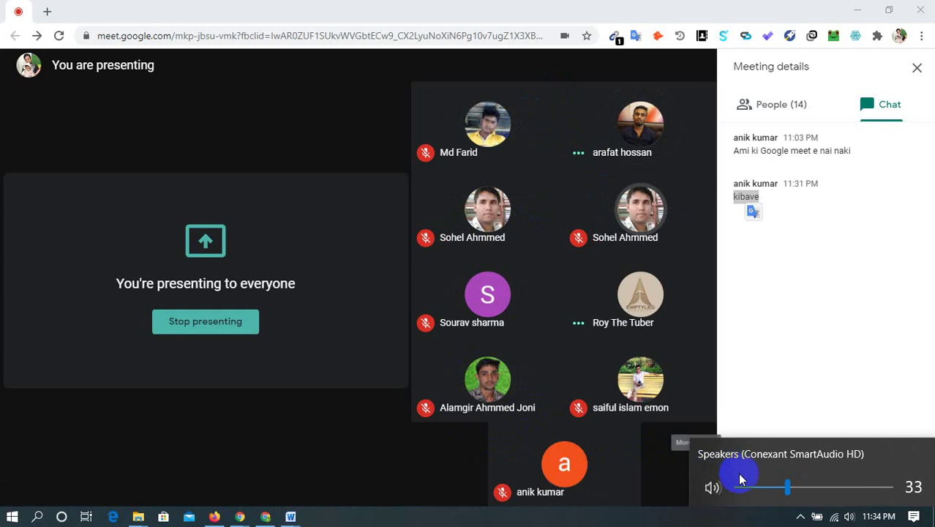
{"action": "scroll", "coordinate": [735, 481], "scroll_direction": "up", "scroll_amount": 2}
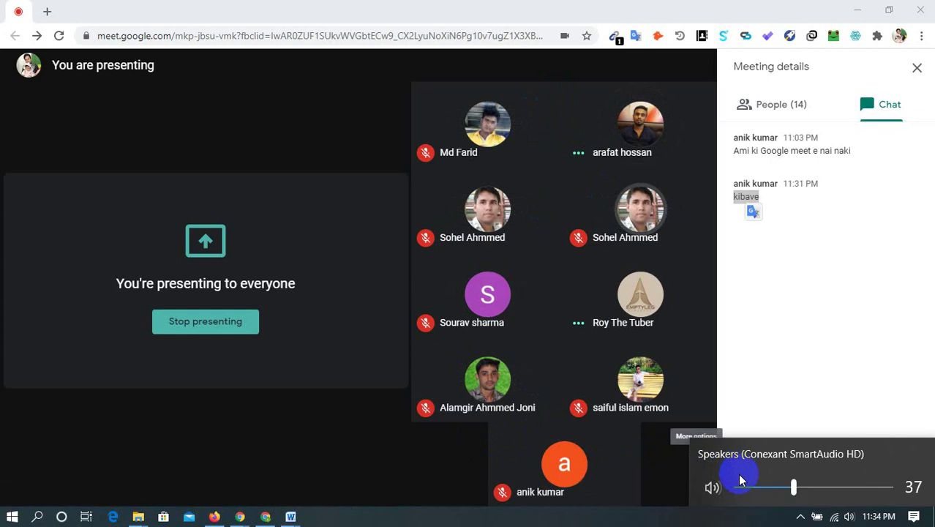